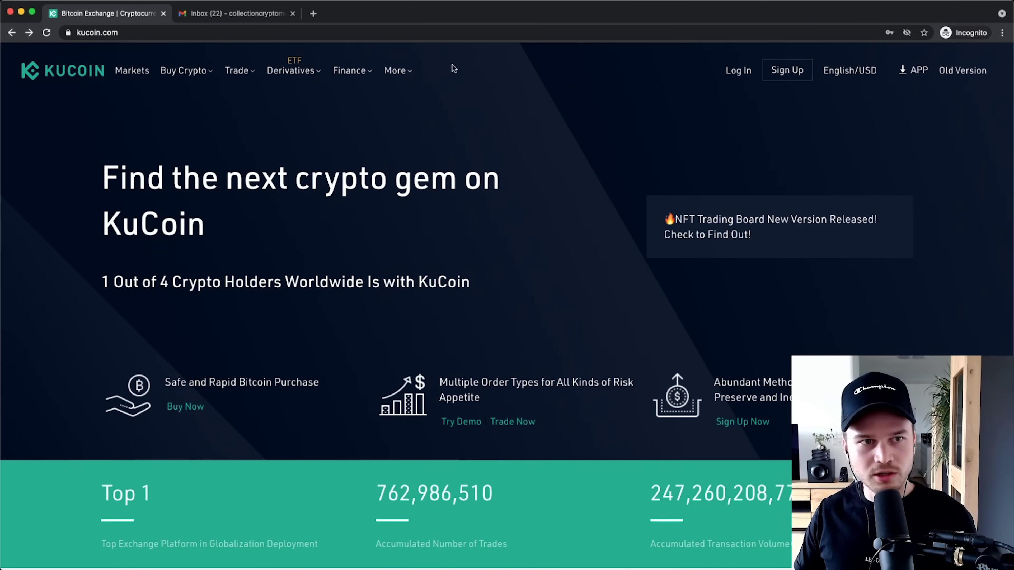
On kucoin.com, open the Sign Up form and choose the Email registration tab
left_click(77, 32)
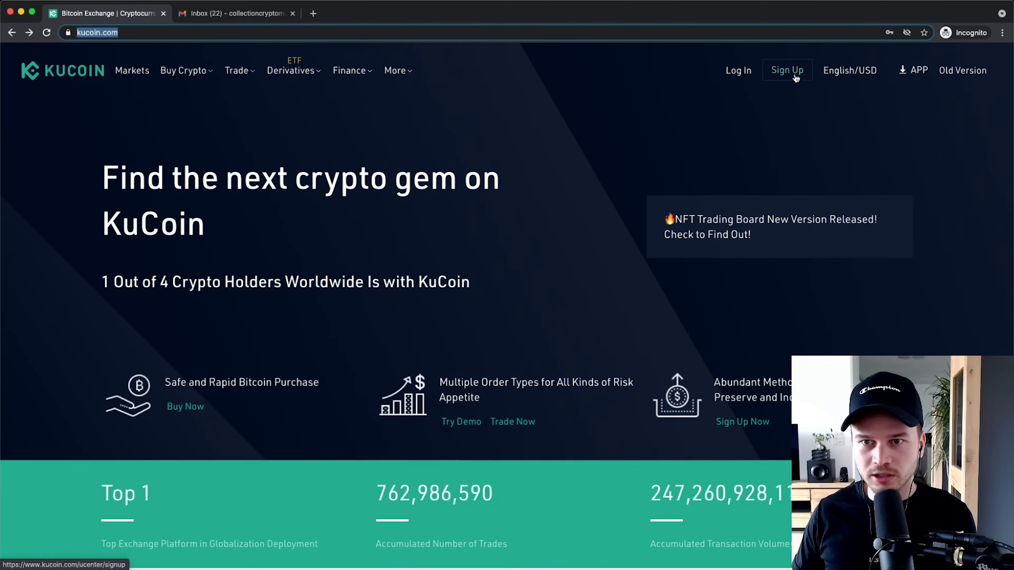
scroll(795, 78, "up", 5)
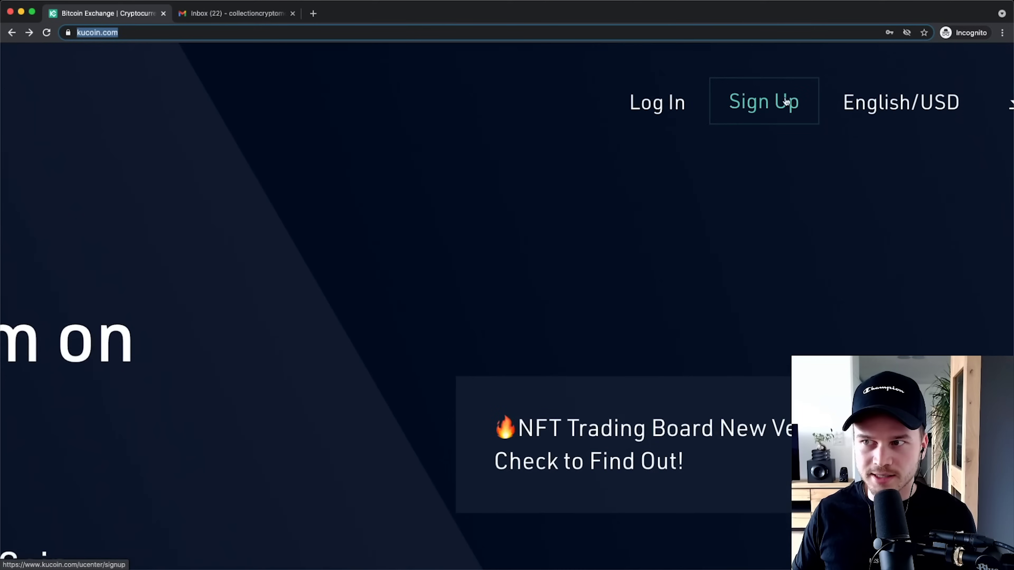
left_click(786, 103)
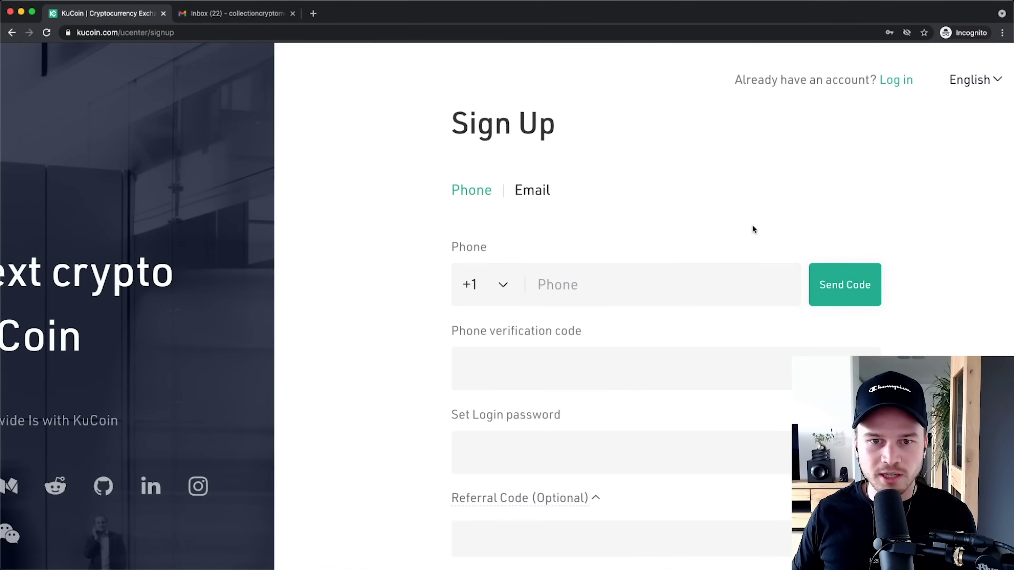
scroll(757, 163, "down", 5)
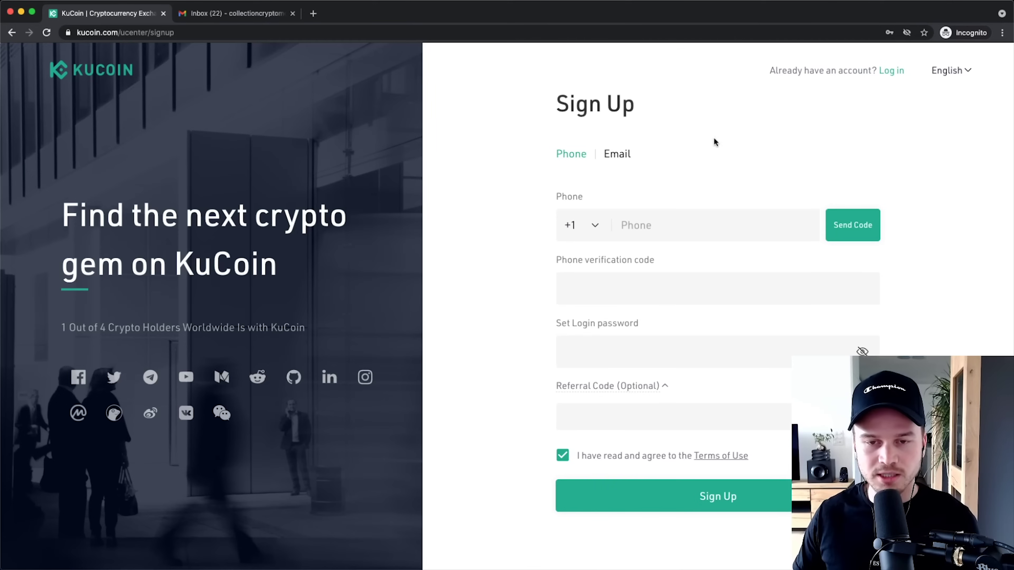
left_click(617, 154)
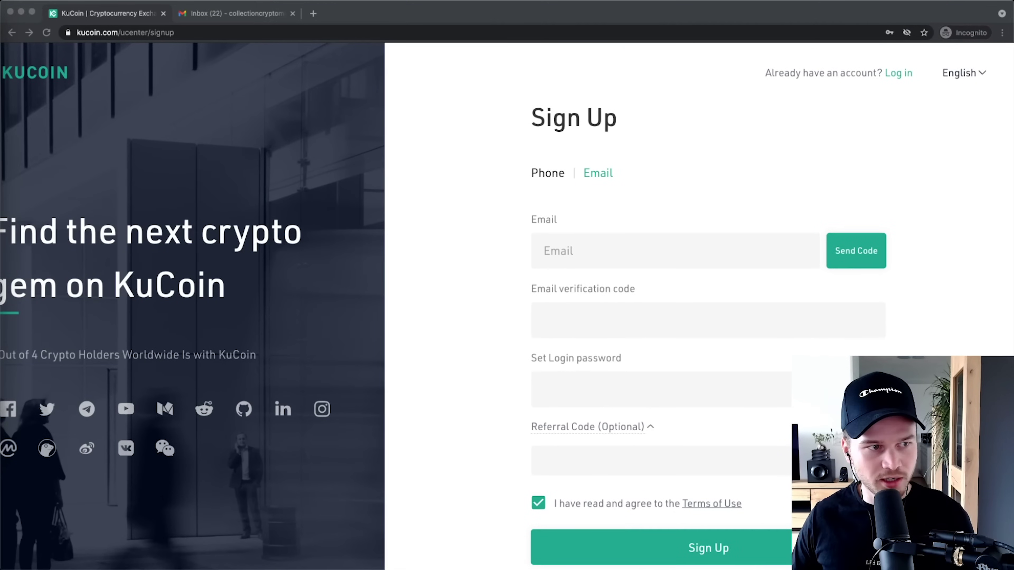
Paste the account's email address into the form and request a verification code
left_click(617, 244)
key("super+v")
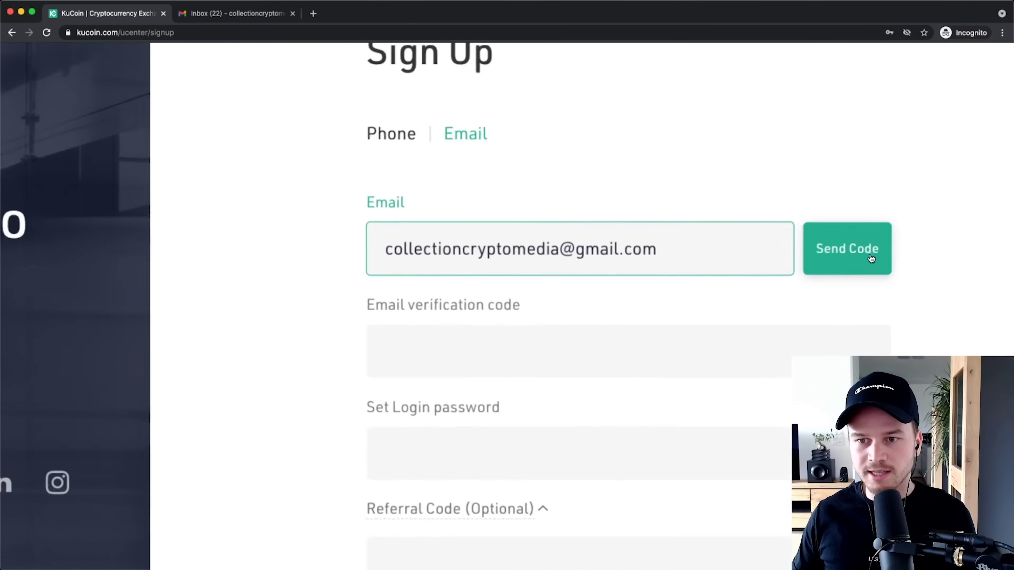
left_click(874, 257)
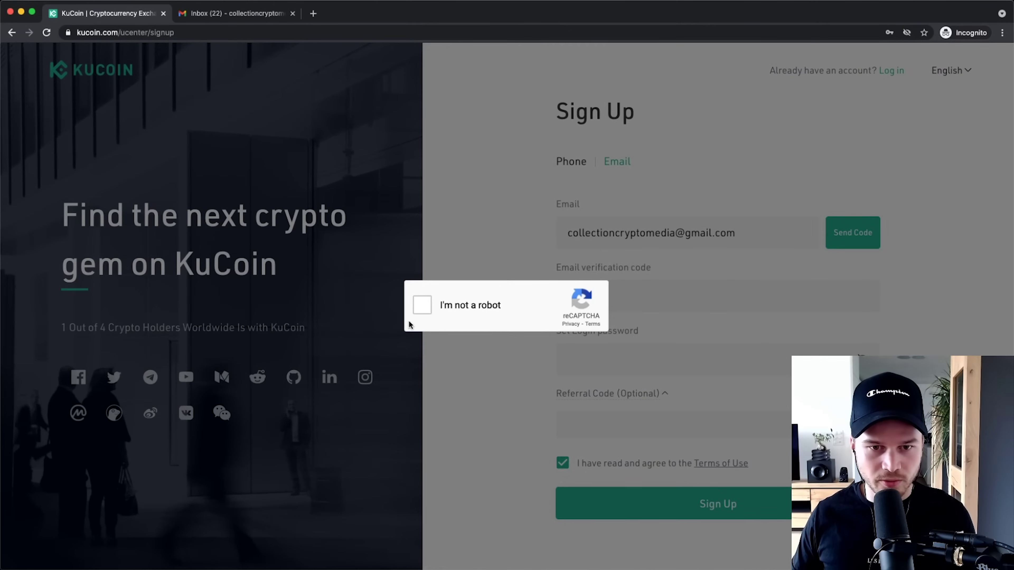
Pass the reCAPTCHA by marking the traffic-light squares, then go to the Gmail inbox
left_click(425, 306)
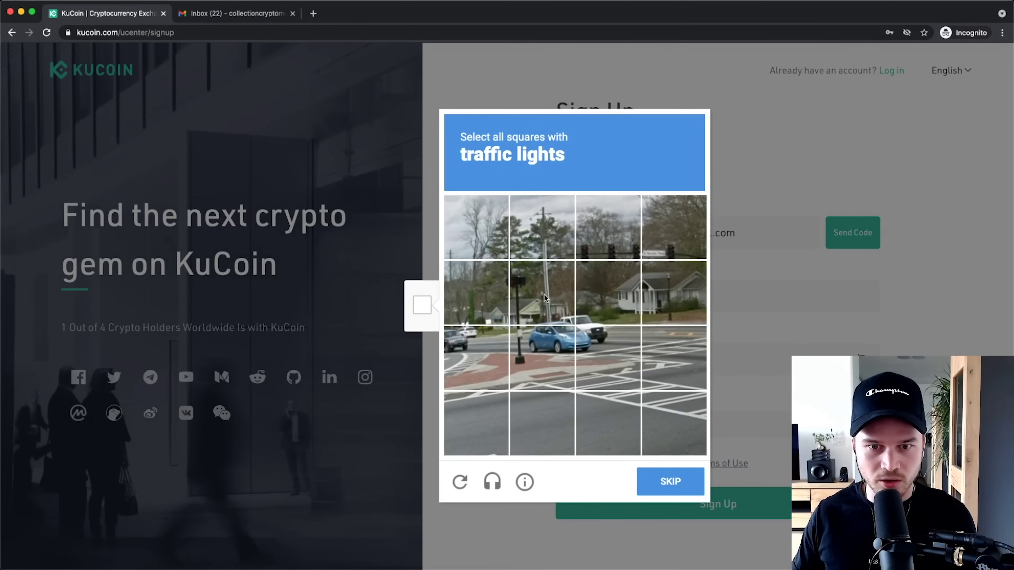
left_click(544, 295)
left_click(607, 234)
left_click(667, 239)
left_click(670, 481)
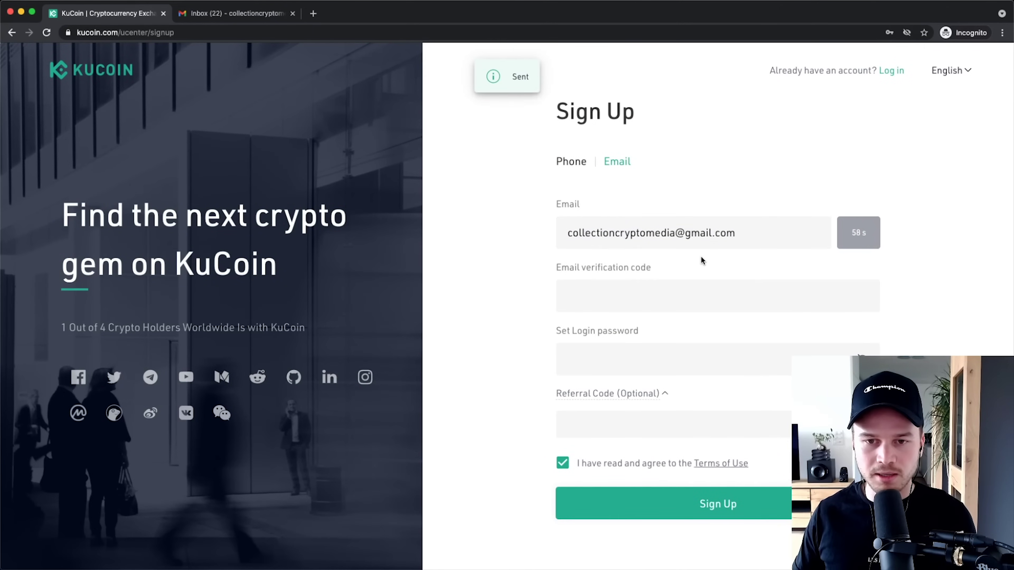
left_click(658, 230)
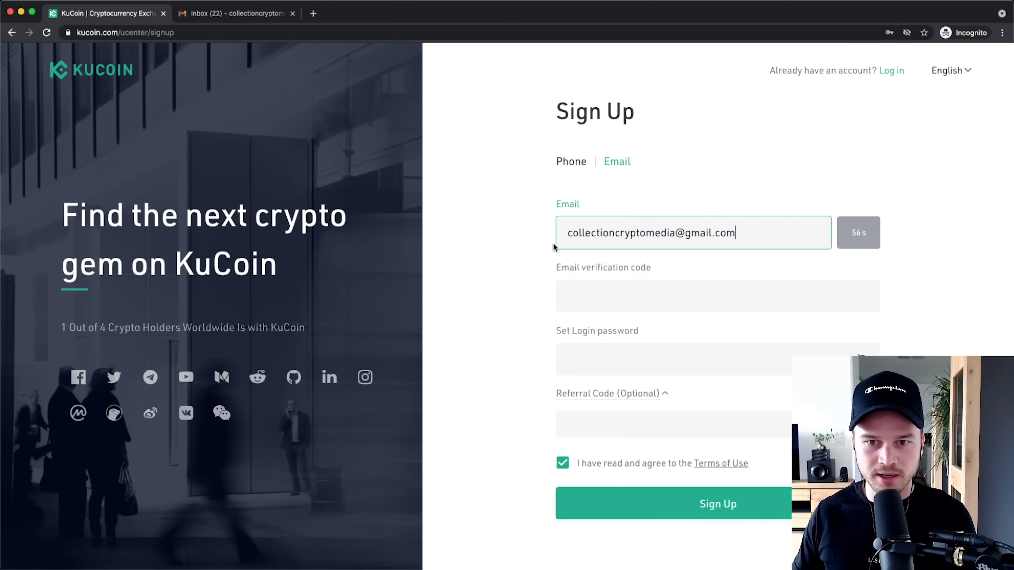
left_click(242, 20)
Reload Gmail, open the KuCoin Verification Code email, copy its code and return to KuCoin
left_click(60, 76)
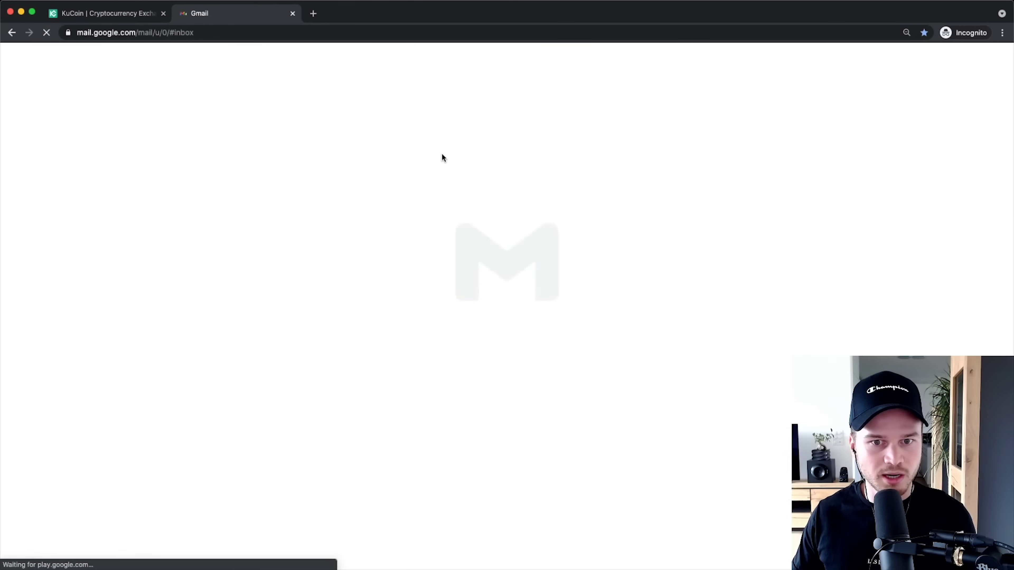
left_click(413, 147)
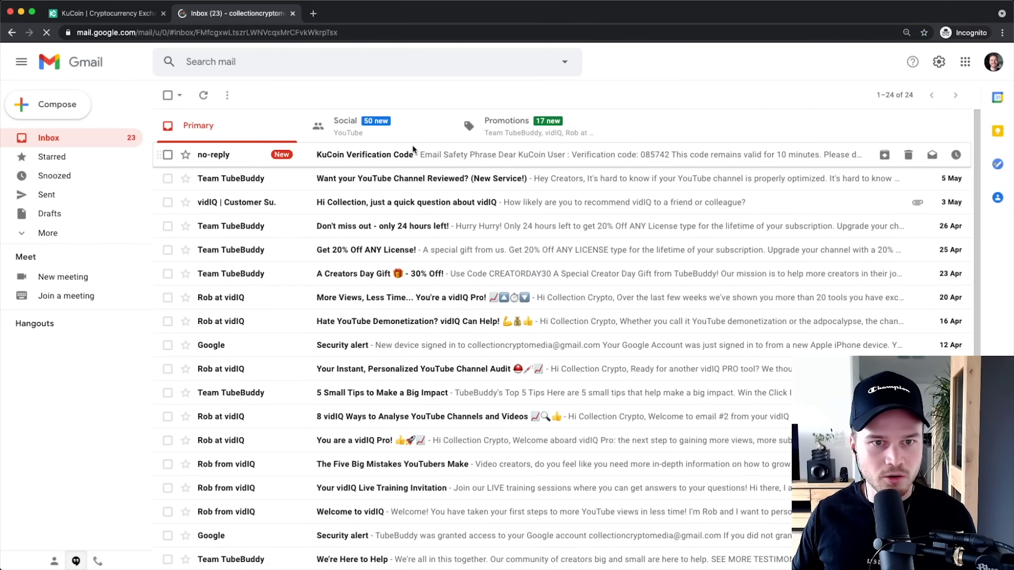
scroll(459, 243, "down", 2)
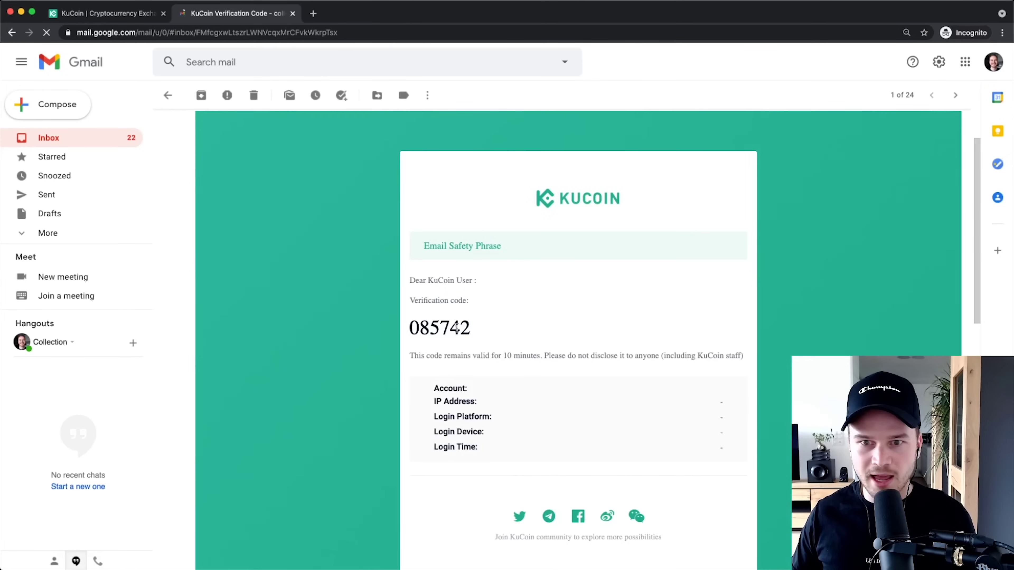
left_click_drag(410, 327, 485, 330)
right_click(444, 329)
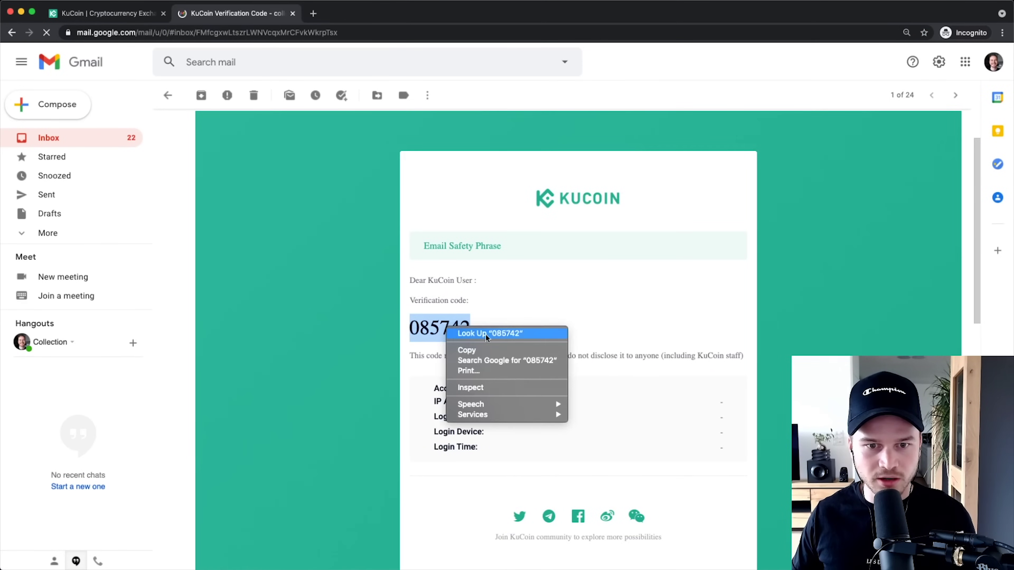
left_click(482, 350)
left_click(109, 15)
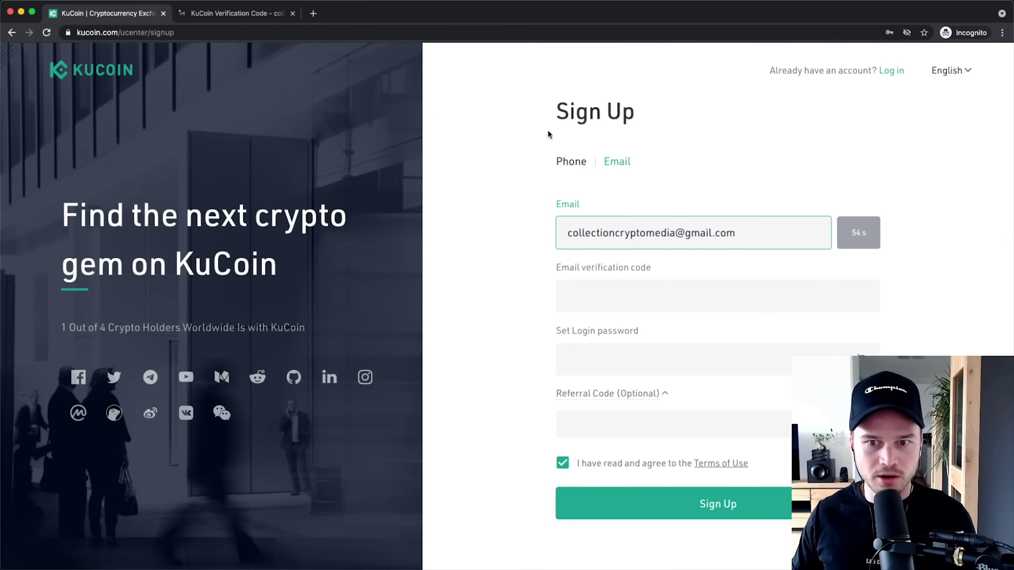
Paste the copied code into the Email verification code field
left_click(583, 306)
right_click(625, 284)
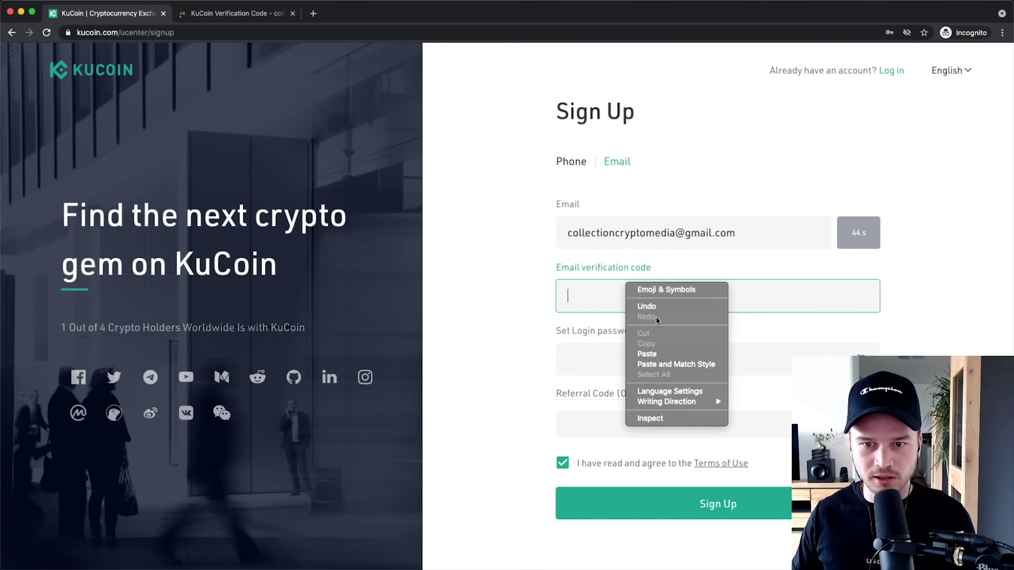
left_click(653, 351)
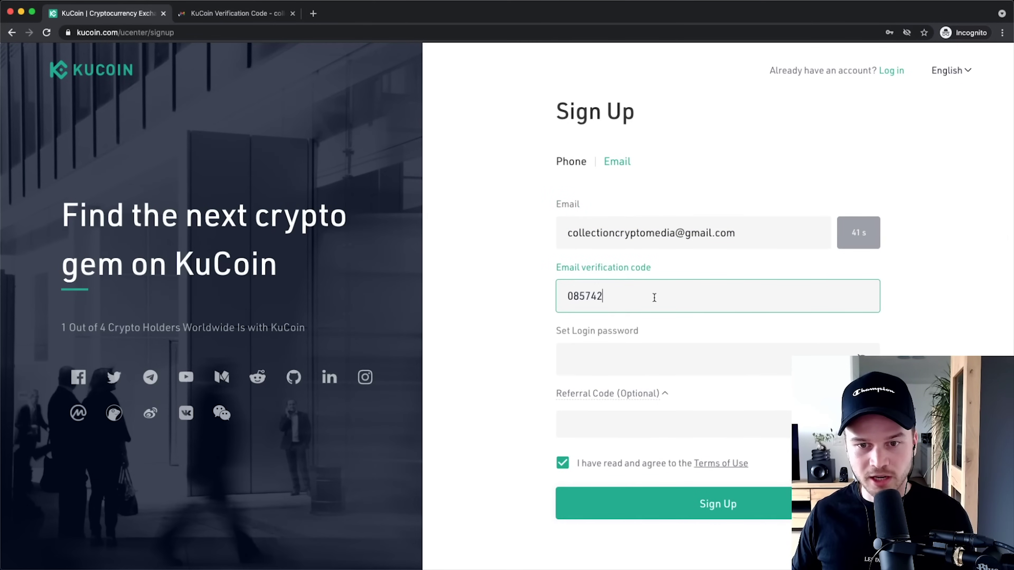
left_click(909, 326)
Enter a login password in the Set Login password field
left_click(735, 346)
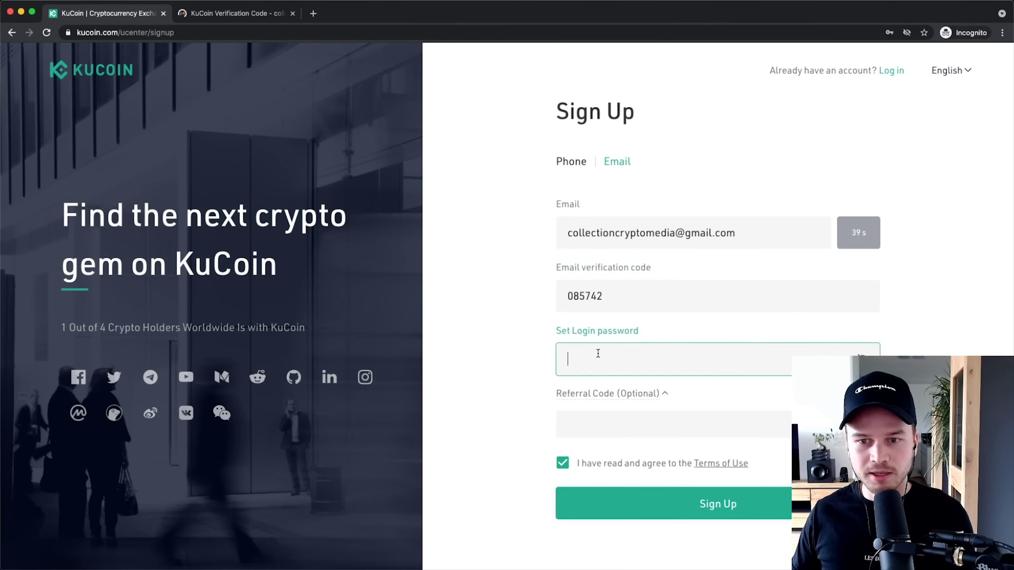
scroll(738, 330, "up", 5, "ctrl")
scroll(769, 337, "down", 4)
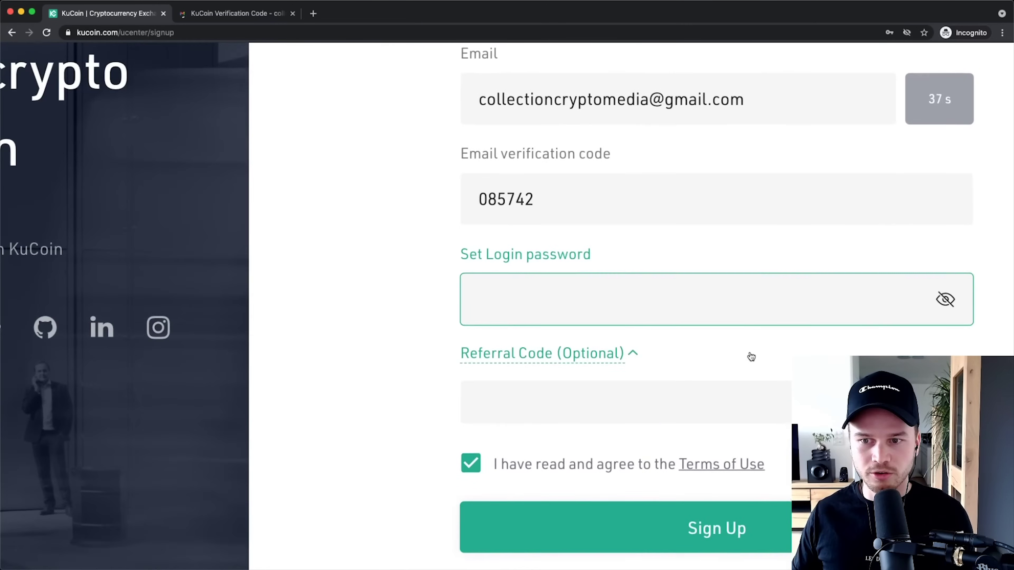
scroll(751, 355, "right", 3)
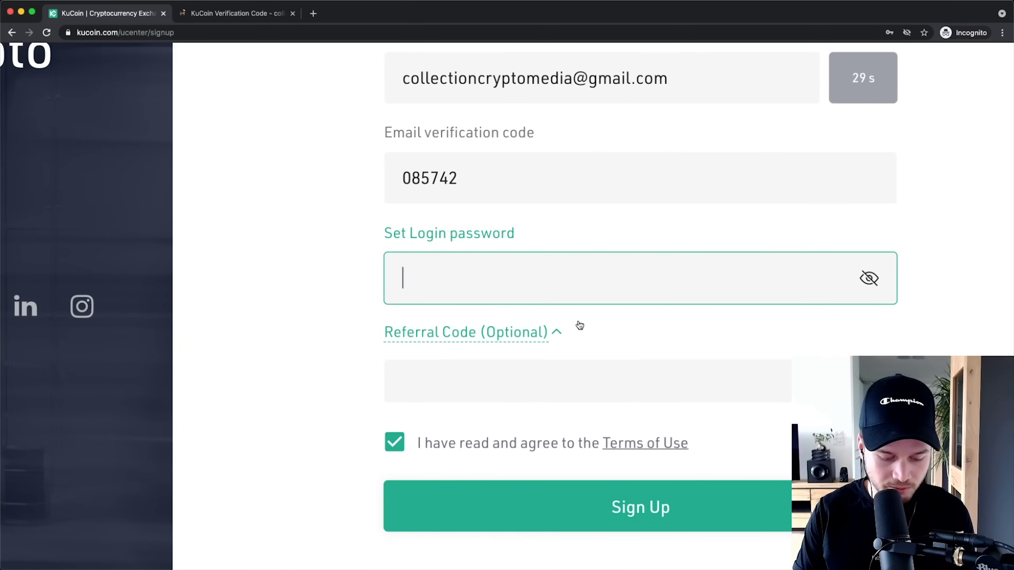
type("••••••••••")
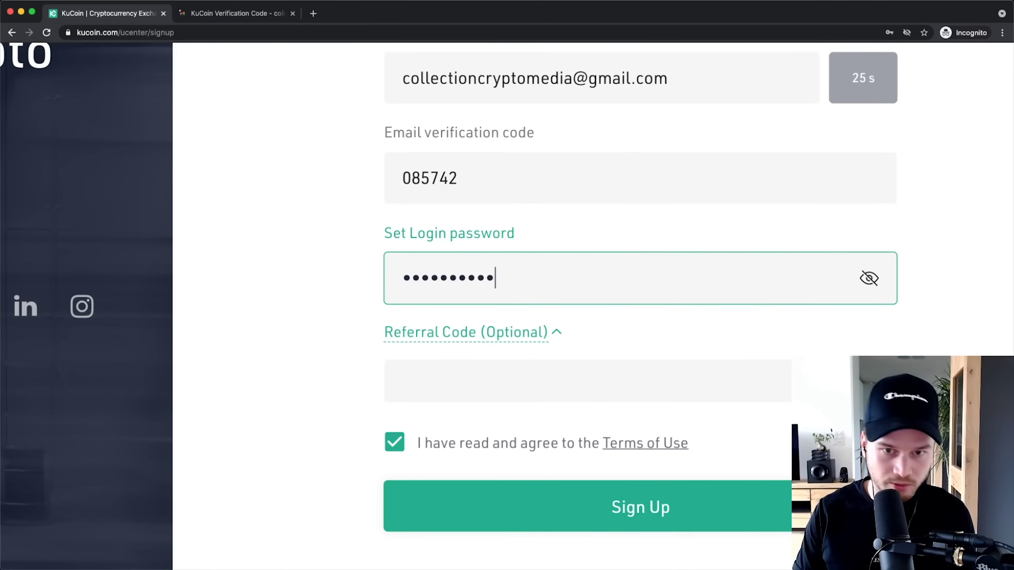
type("•")
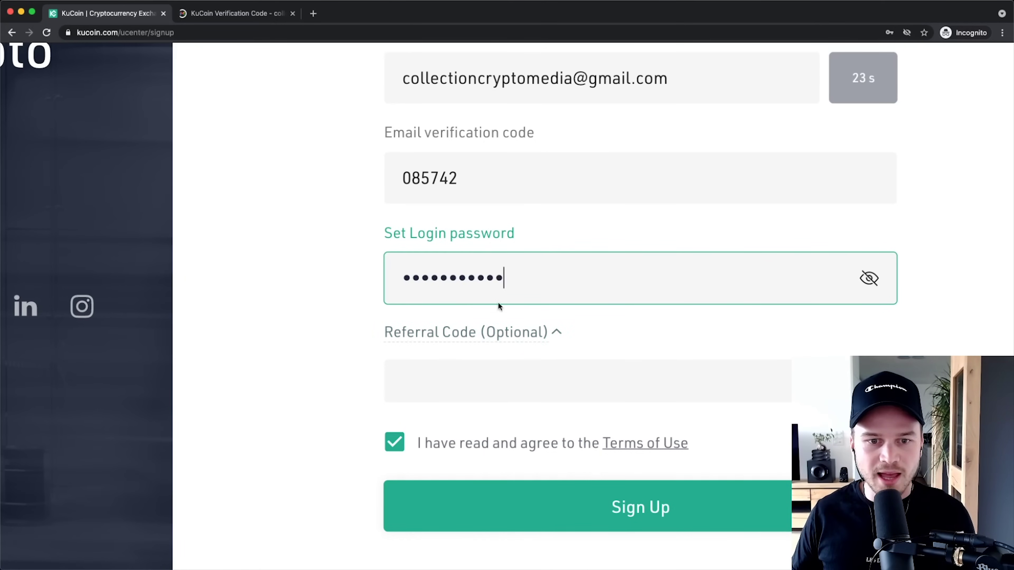
mouse_move(430, 343)
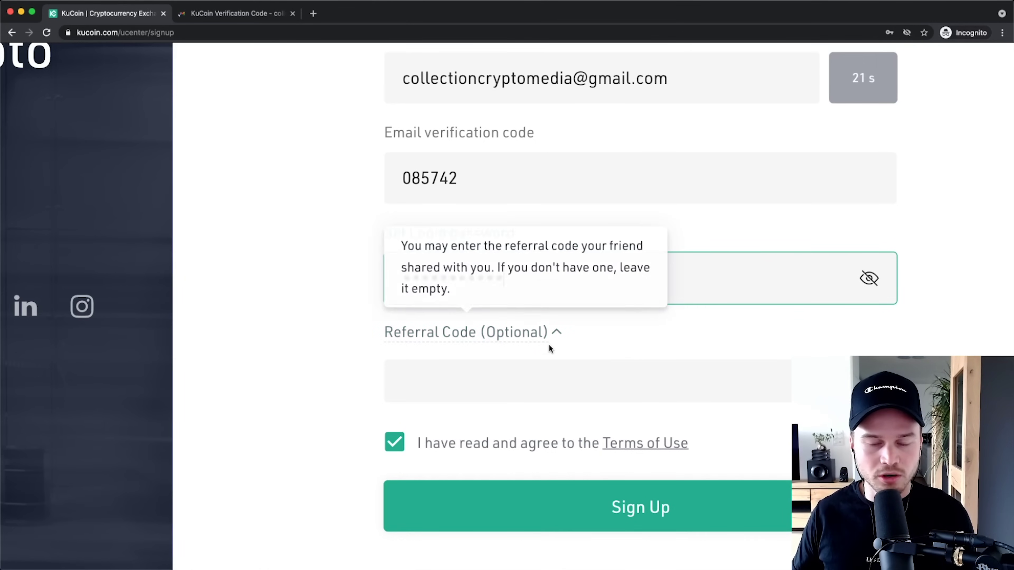
key("super+Tab")
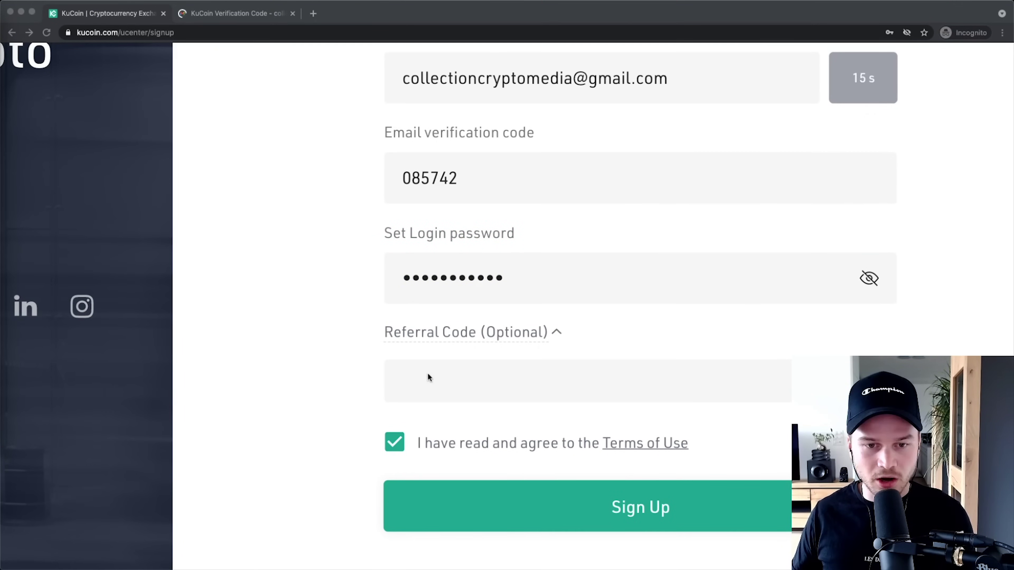
key("super+Tab")
left_click(446, 378)
Paste the referral code into the Referral Code field and check its text
key("super+v")
scroll(475, 382, "down", 1)
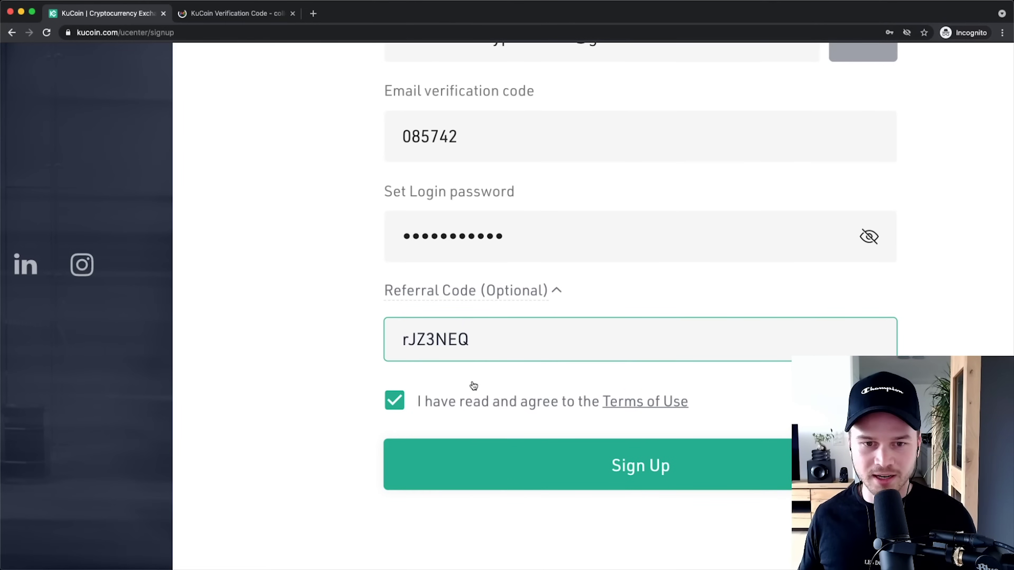
left_click_drag(475, 343, 402, 346)
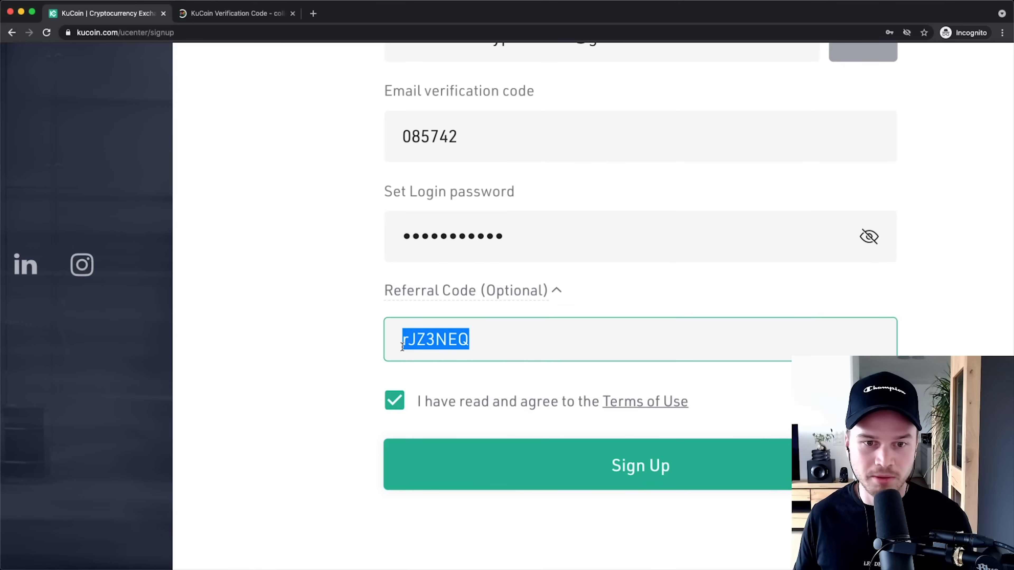
left_click(355, 340)
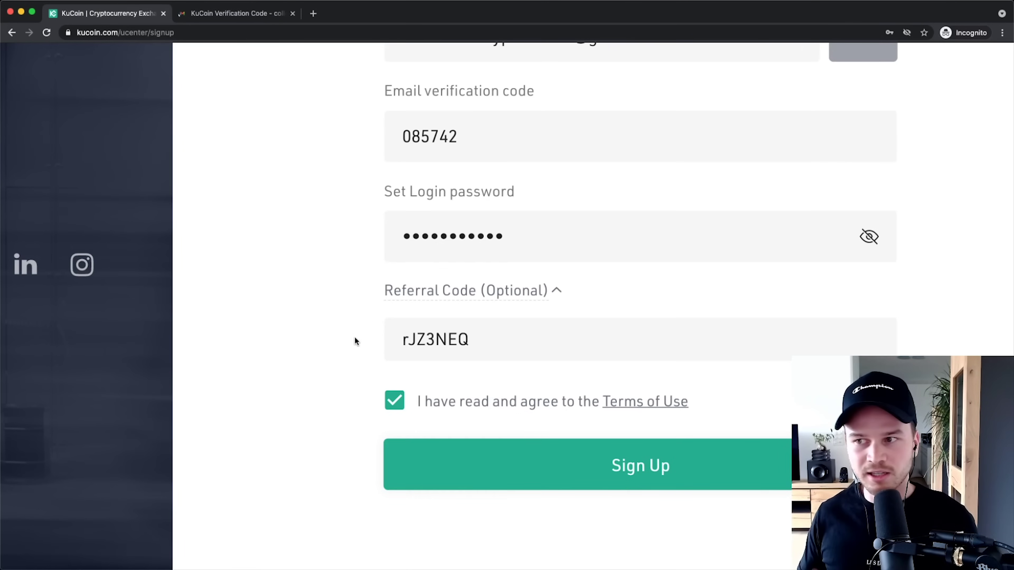
left_click_drag(471, 340, 390, 340)
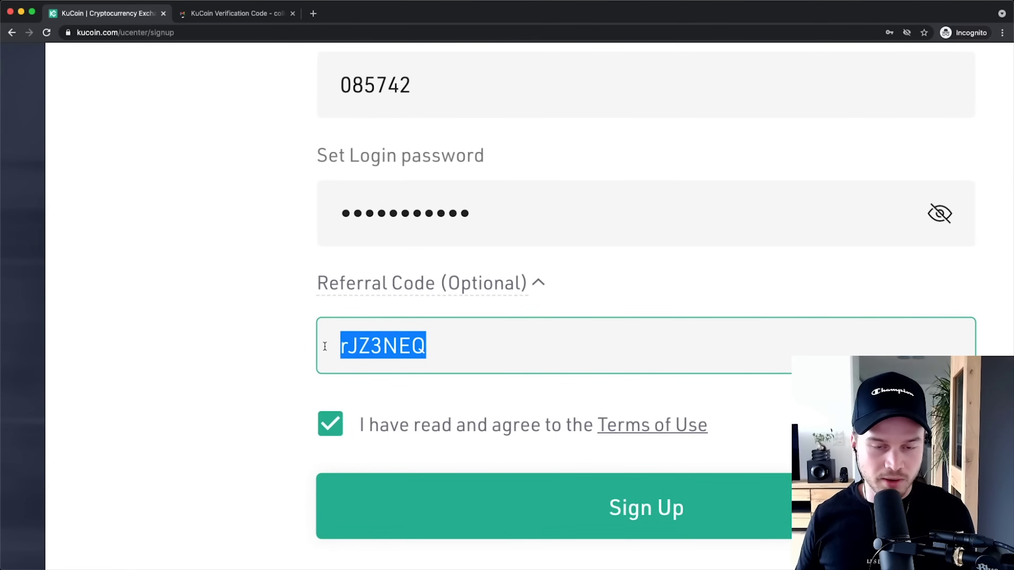
left_click(471, 345)
left_click_drag(428, 344, 322, 343)
left_click(272, 338)
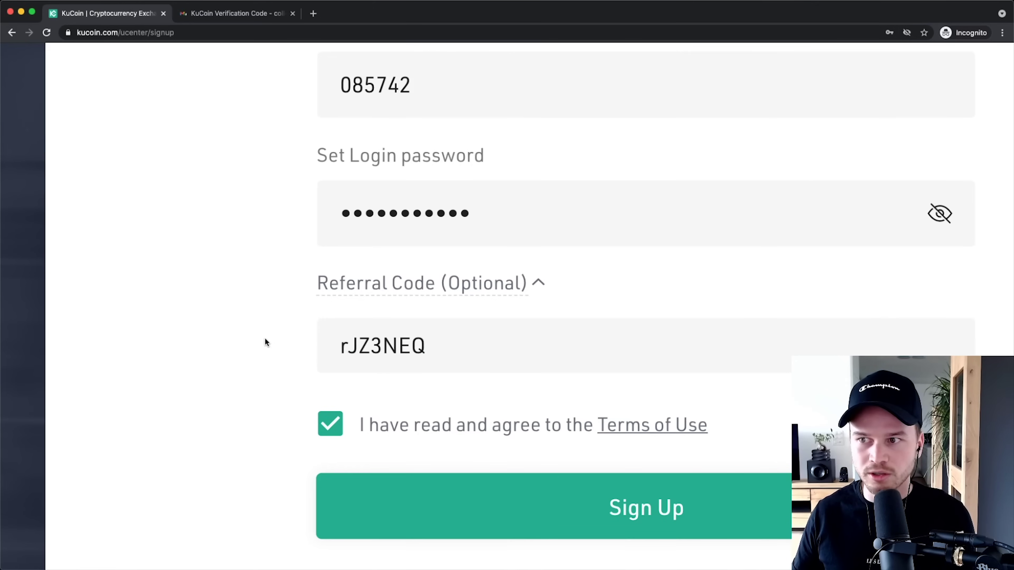
Zoom the page out so the whole sign-up form is visible
scroll(265, 340, "down", 1)
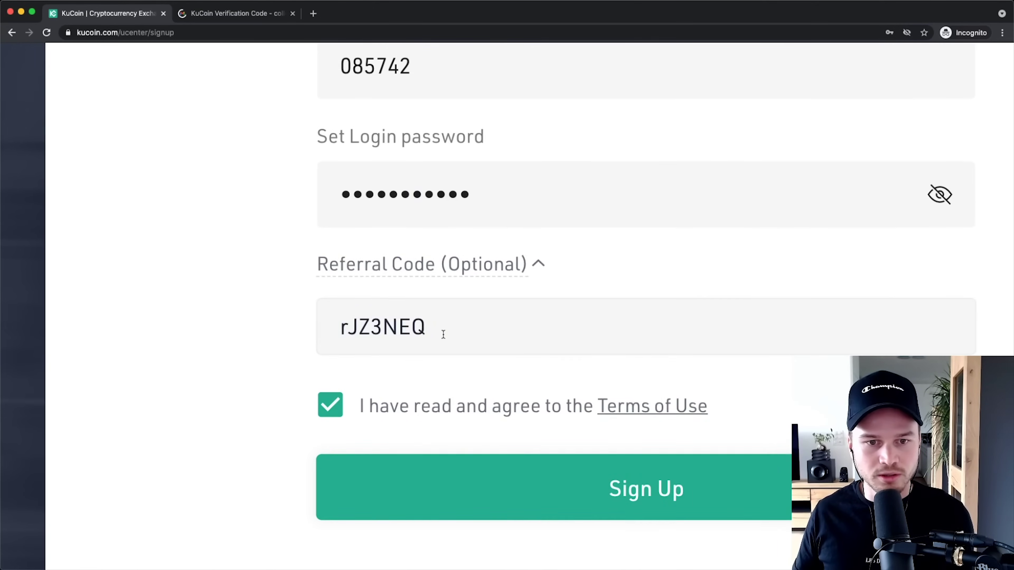
key("super+plus")
key("super+minus")
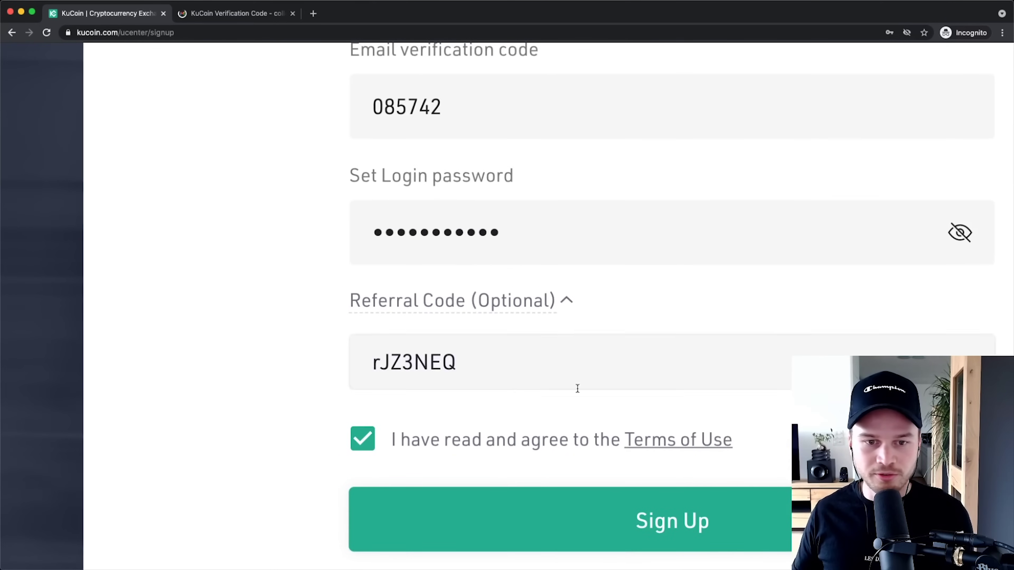
key("super+minus")
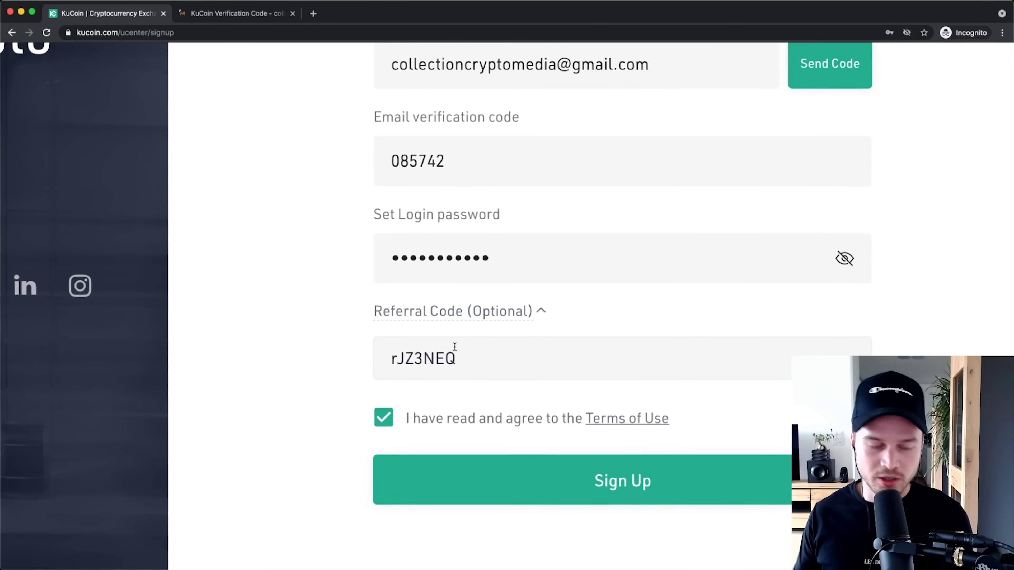
key("super+minus")
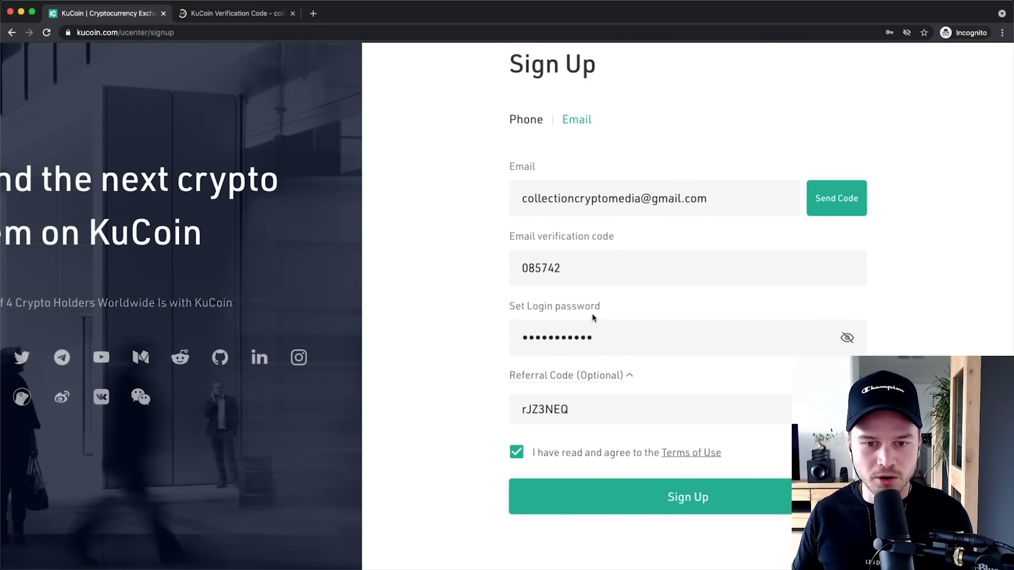
scroll(529, 465, "up", 5)
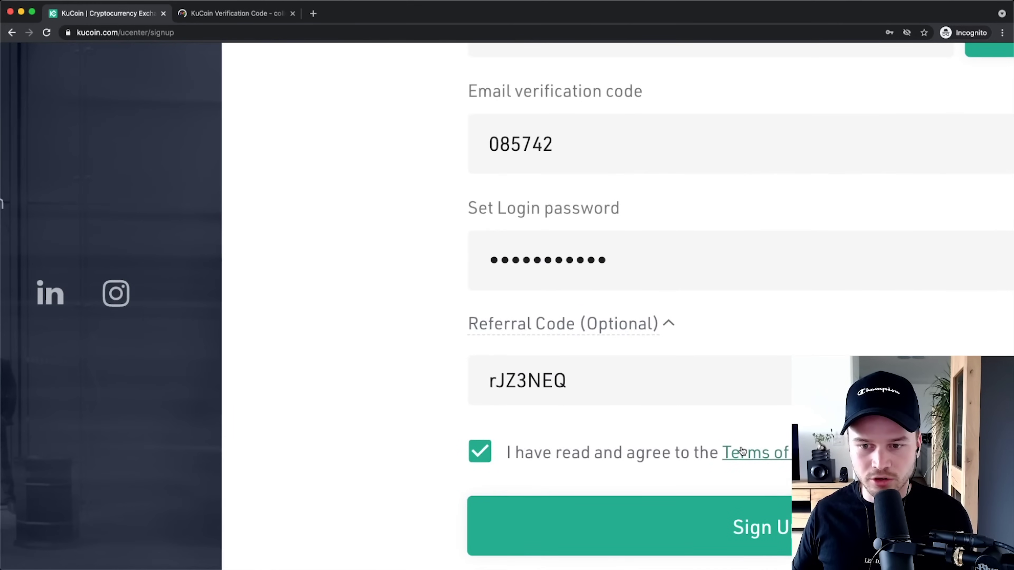
scroll(731, 459, "down", 5)
Submit the sign-up, close the 'Welcome to Crypto World' pop-up, and show the CO avatar menu
left_click(724, 509)
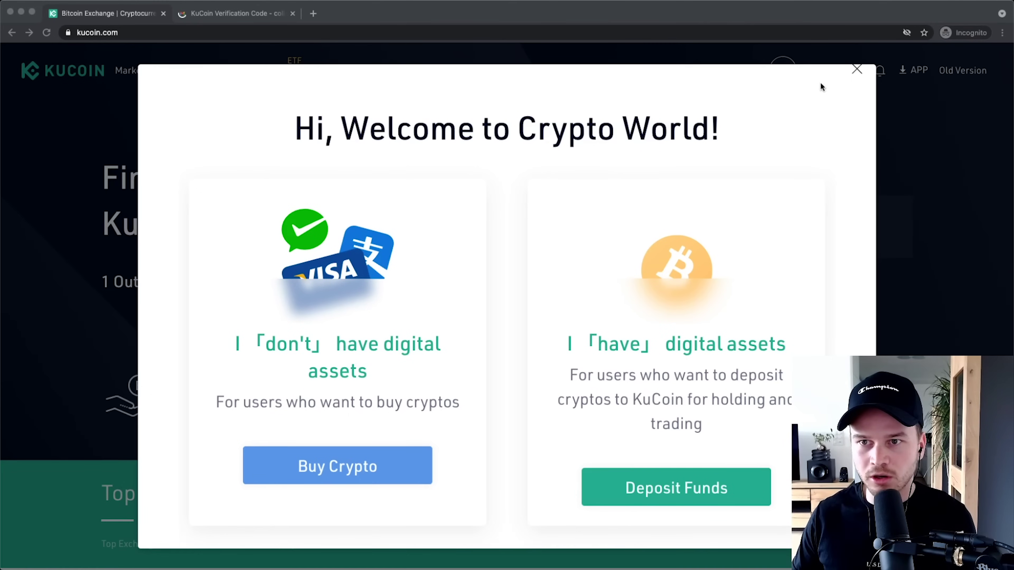
left_click(858, 72)
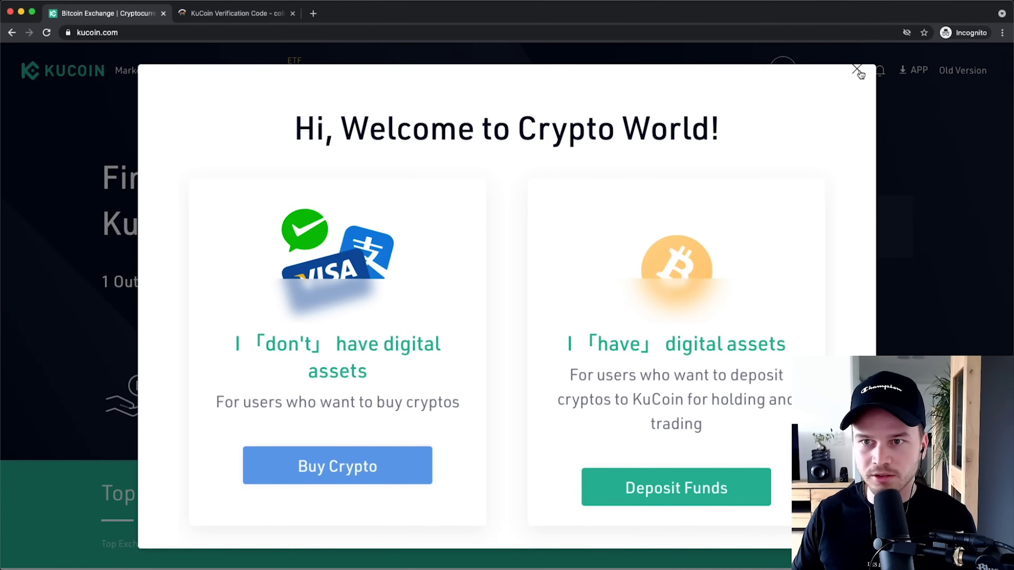
left_click(857, 71)
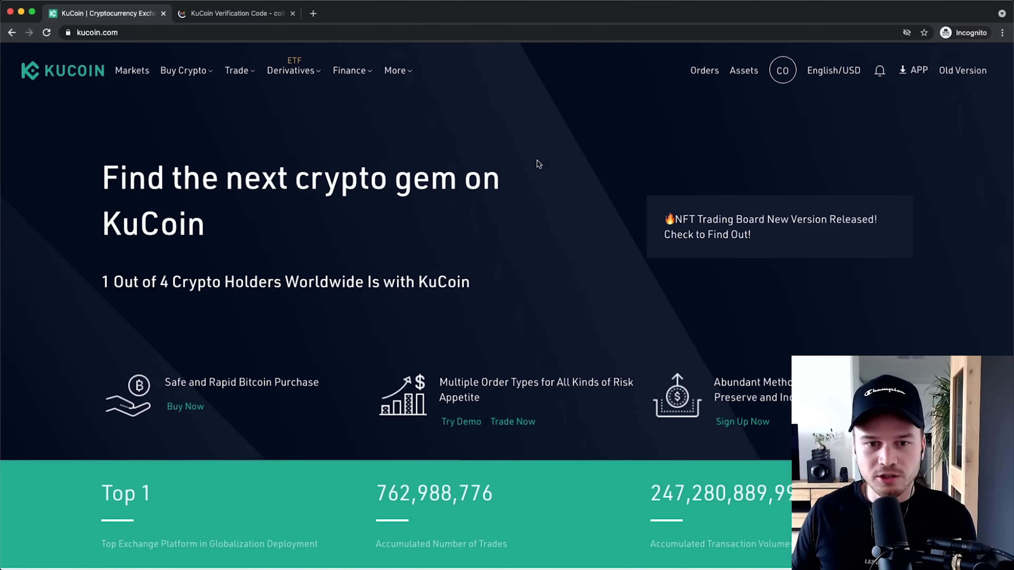
mouse_move(771, 77)
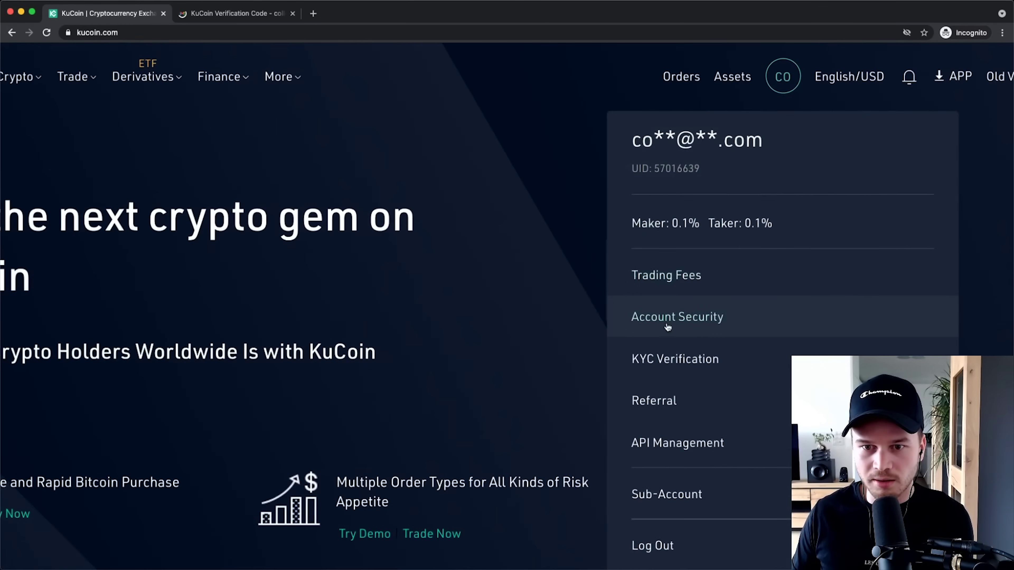
Choose Account Security from the account dropdown
left_click(735, 316)
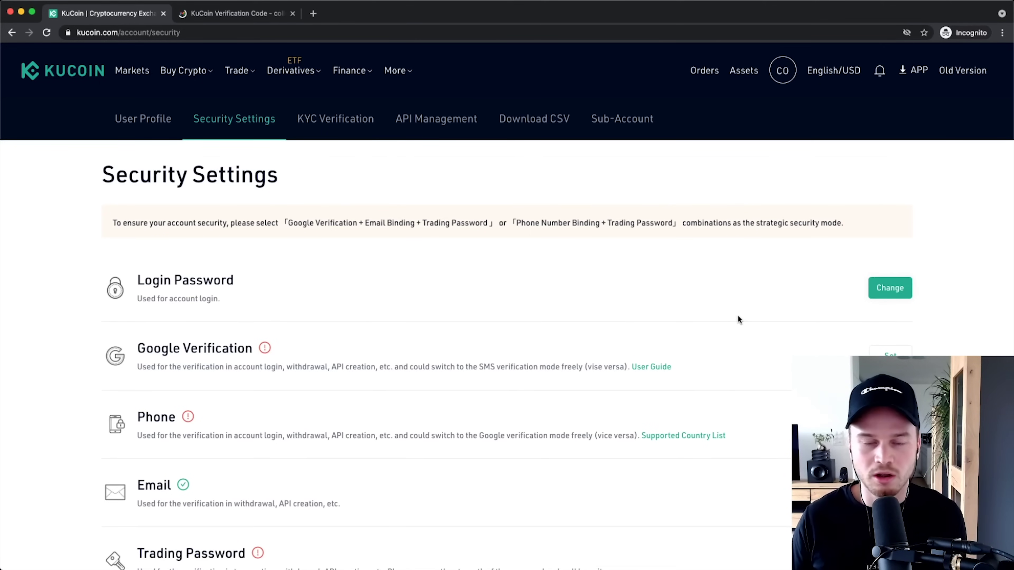
Scroll down to the Google Verification row and start its setup with Set
scroll(526, 285, "down", 2)
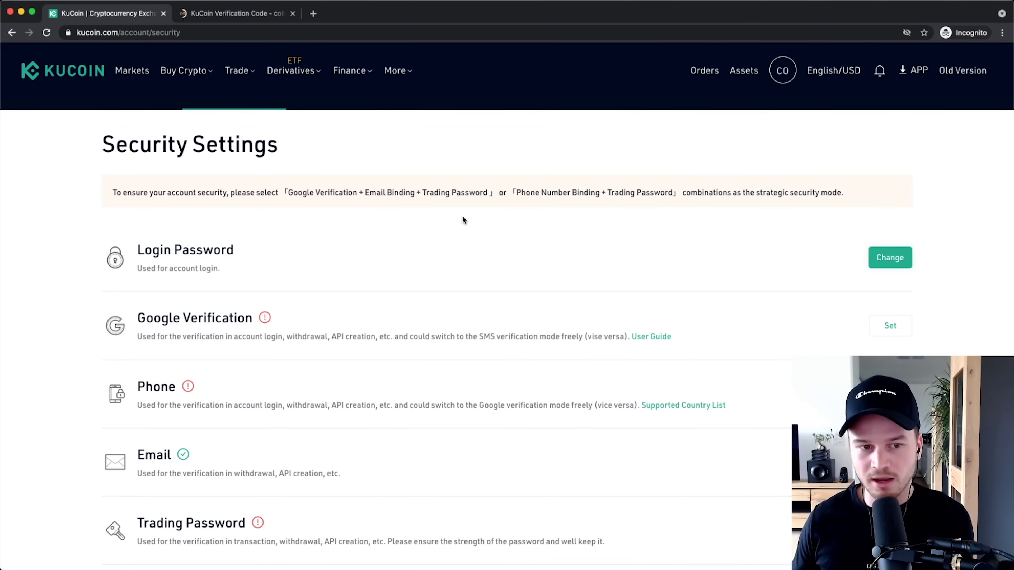
scroll(462, 216, "down", 2)
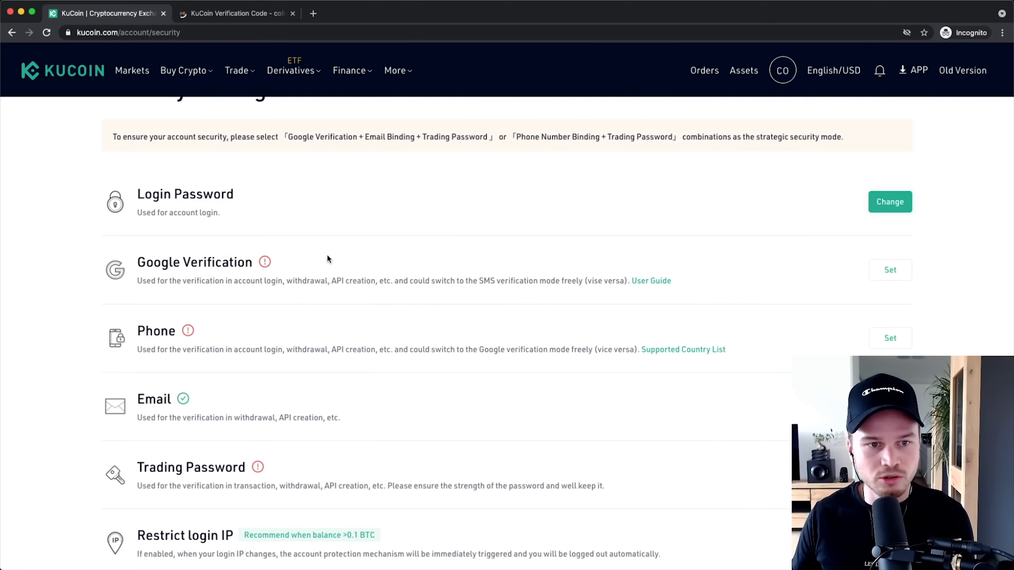
scroll(202, 249, "down", 1)
left_click_drag(141, 259, 245, 254)
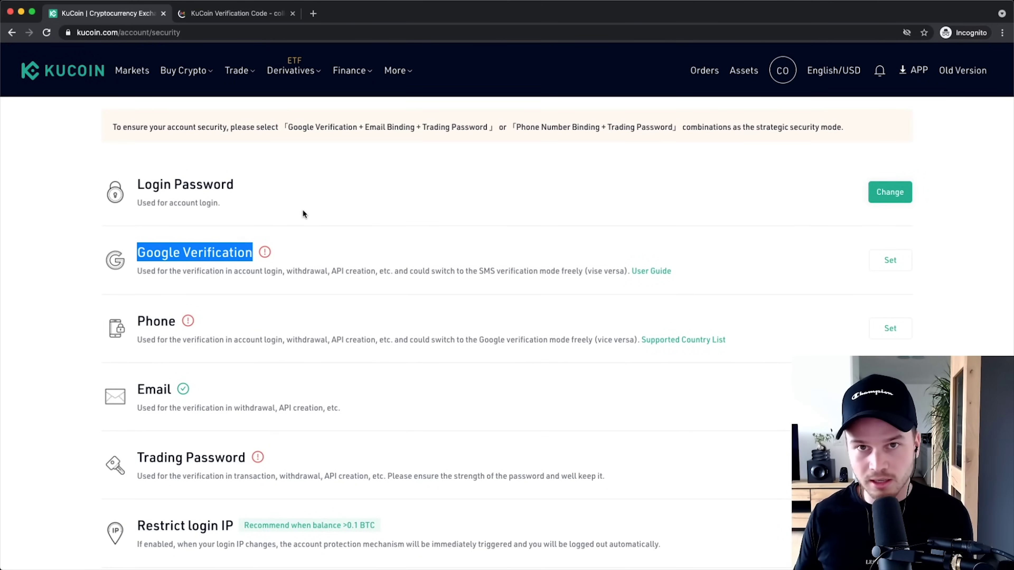
scroll(947, 279, "down", 1)
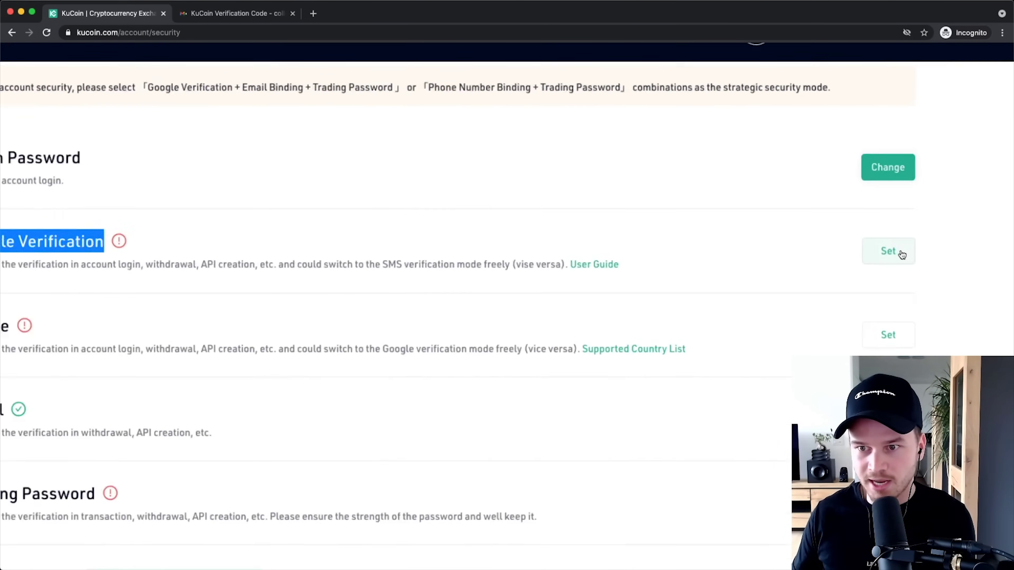
left_click(889, 252)
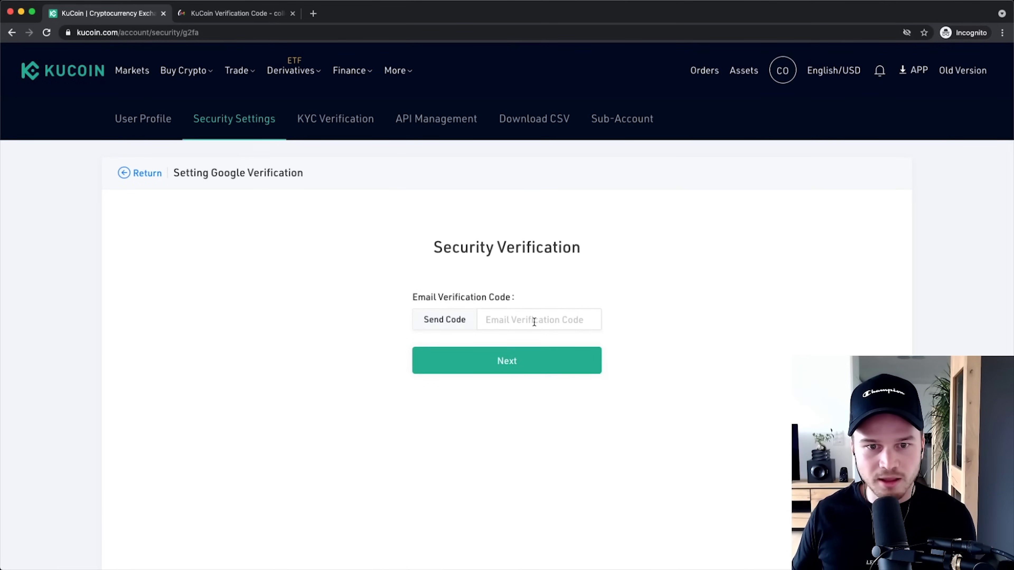
Have KuCoin email a new verification code for Google Verification, then reload Gmail
left_click(534, 321)
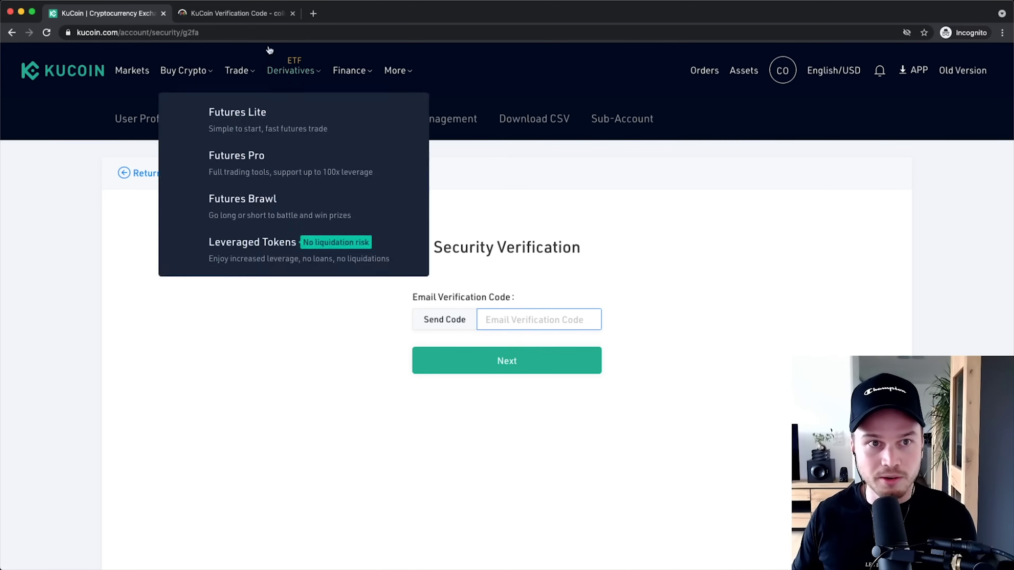
left_click(252, 21)
left_click(81, 137)
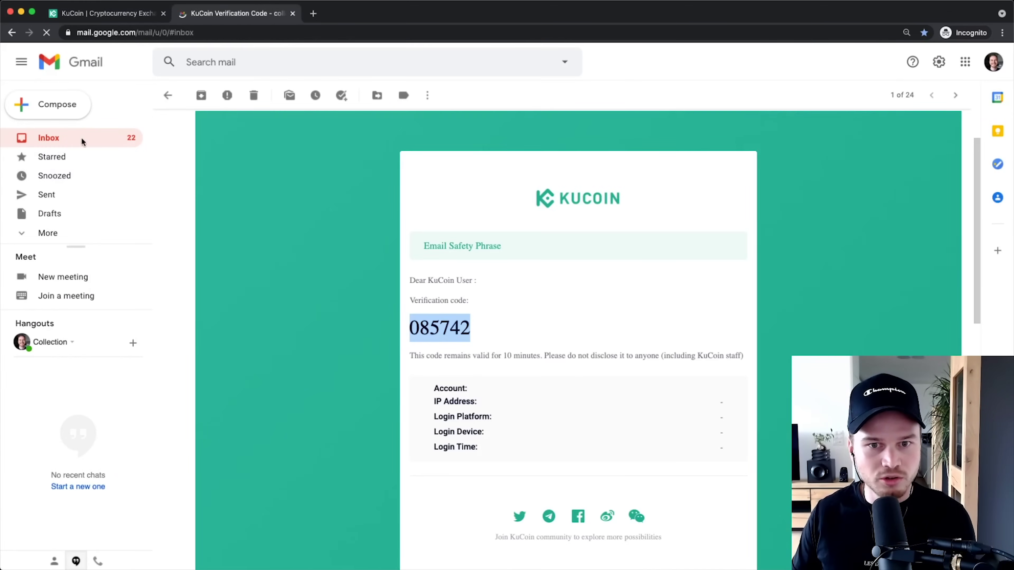
key("ctrl+shift+Tab")
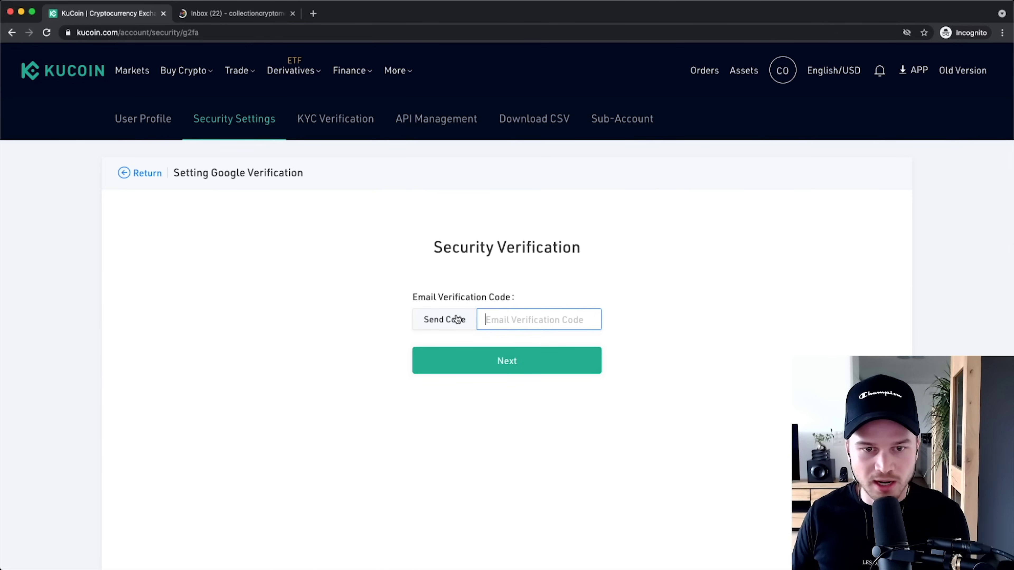
left_click(444, 321)
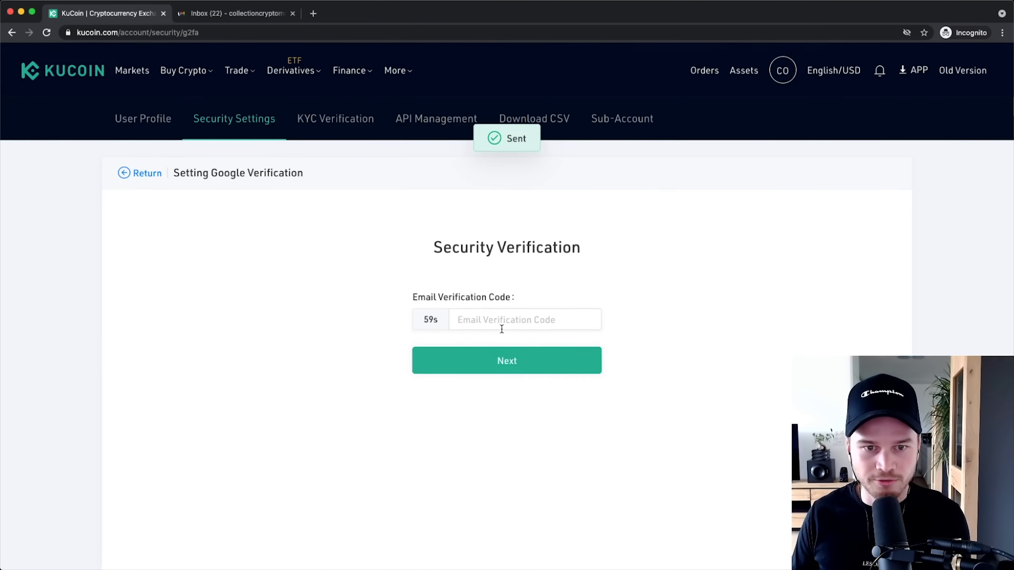
left_click(229, 17)
left_click(98, 32)
key("Return")
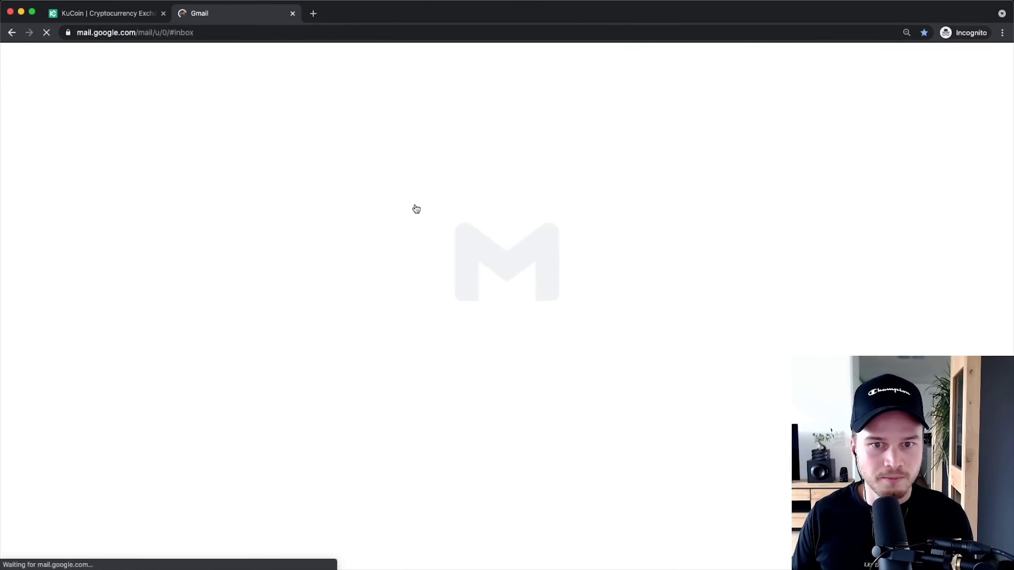
Copy the code from the newest KuCoin email, then bring up paste in KuCoin's Email Verification Code field
left_click(439, 155)
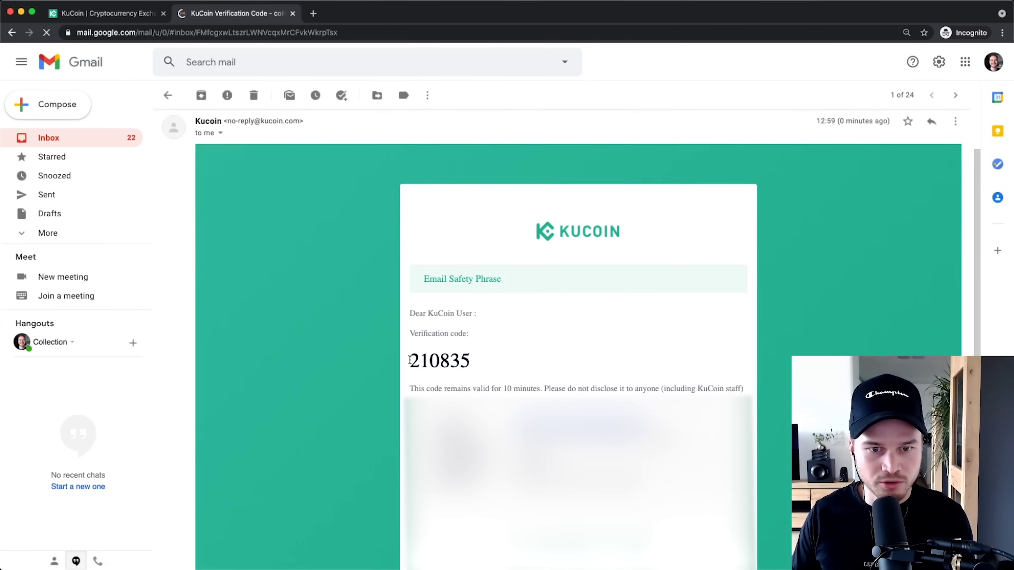
mouse_move(491, 362)
left_mouse_down()
mouse_move(420, 361)
mouse_move(487, 364)
left_mouse_up()
key("super+c")
left_click(413, 363)
right_click(460, 356)
left_click(479, 380)
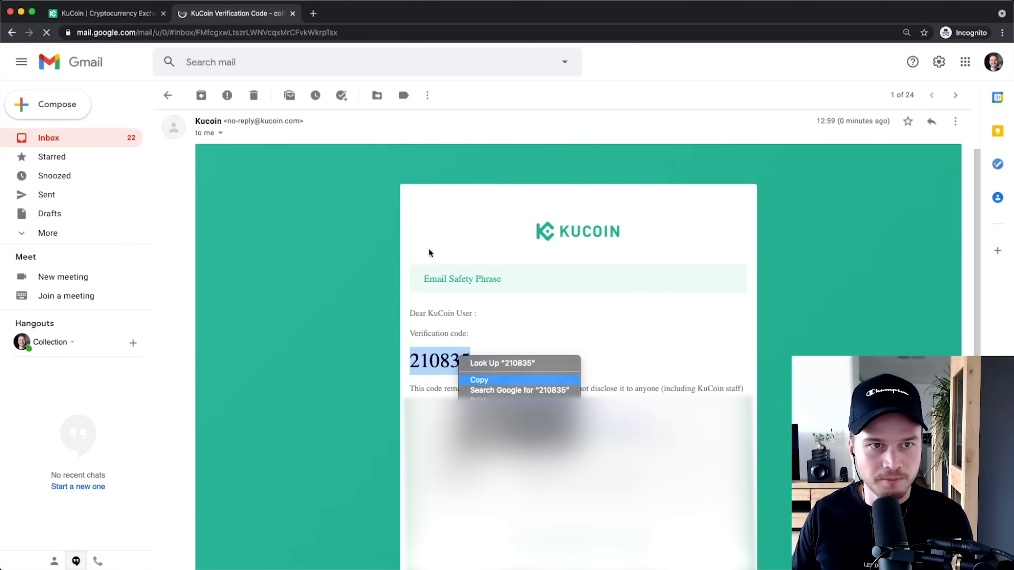
left_click(121, 16)
right_click(514, 321)
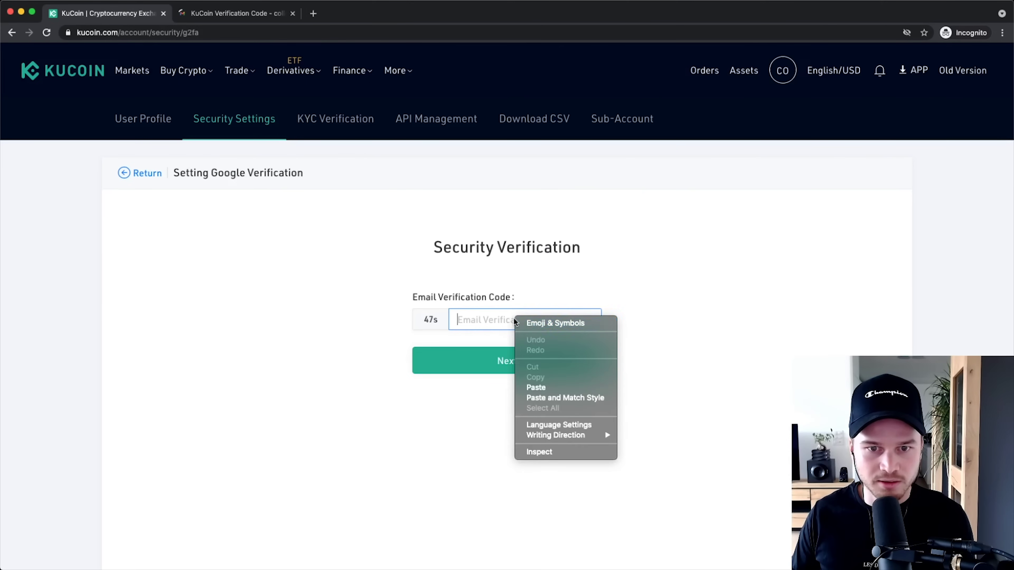
Paste the emailed verification code, submit it, and scroll down to the Google QR code and key
left_click(555, 386)
left_click(564, 369)
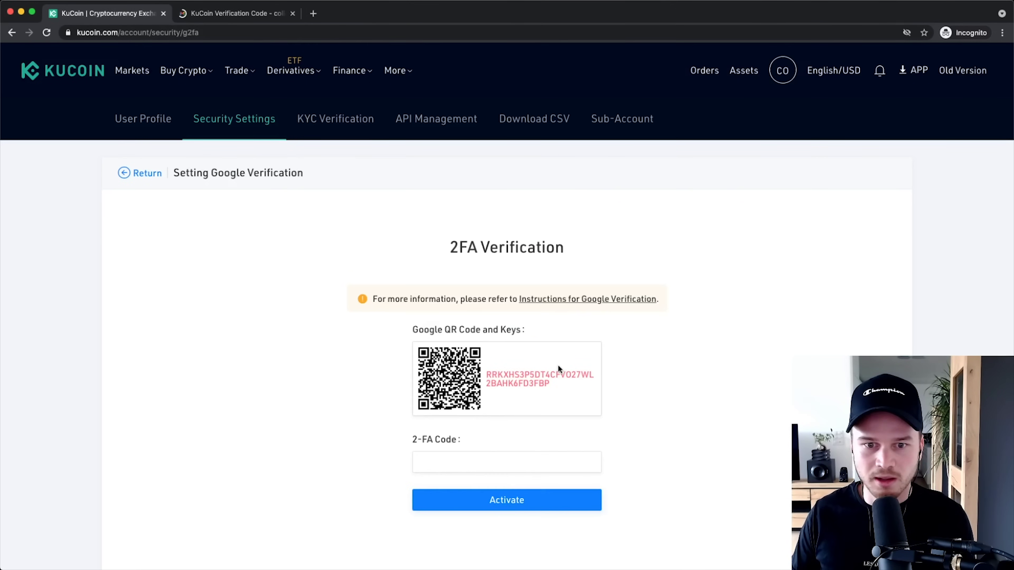
scroll(557, 364, "down", 2)
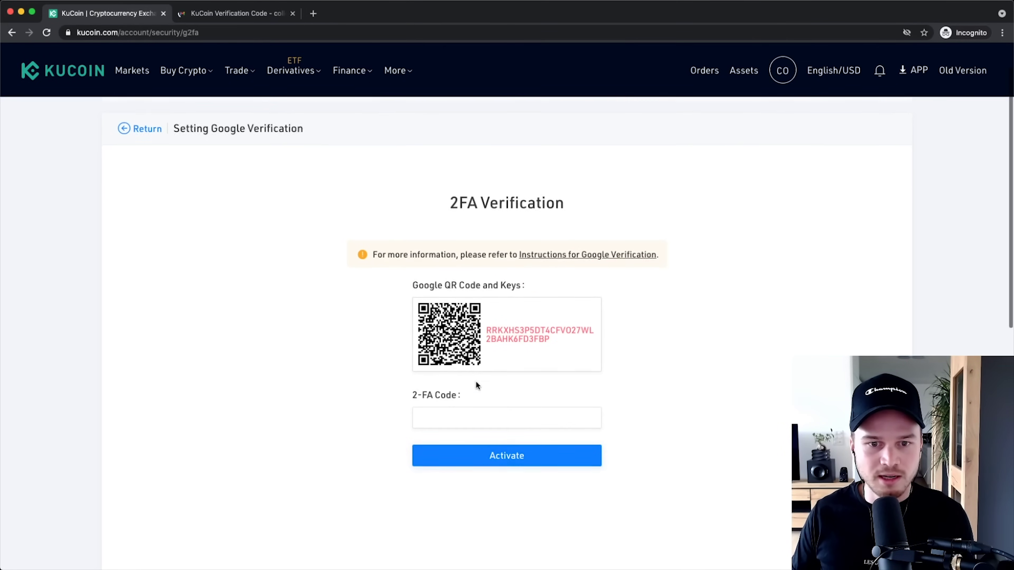
scroll(477, 385, "down", 3)
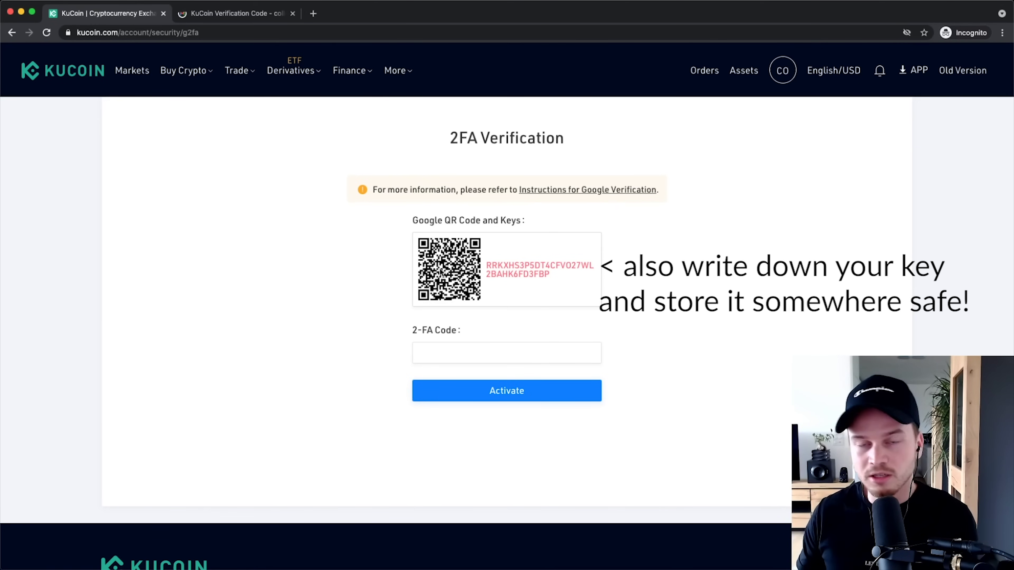
Enter the current six-digit Google Authenticator code and activate Google Verification
left_click(439, 348)
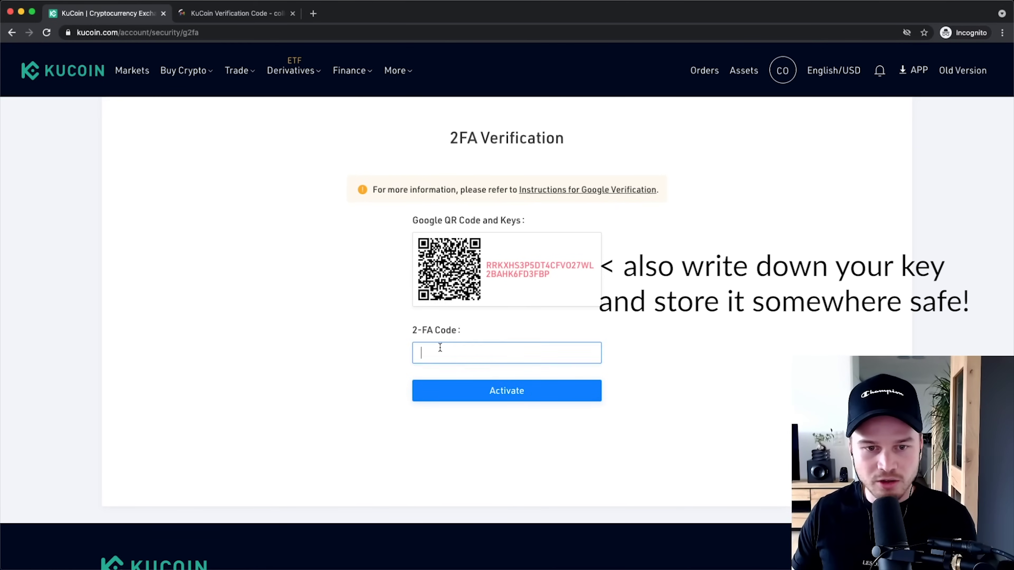
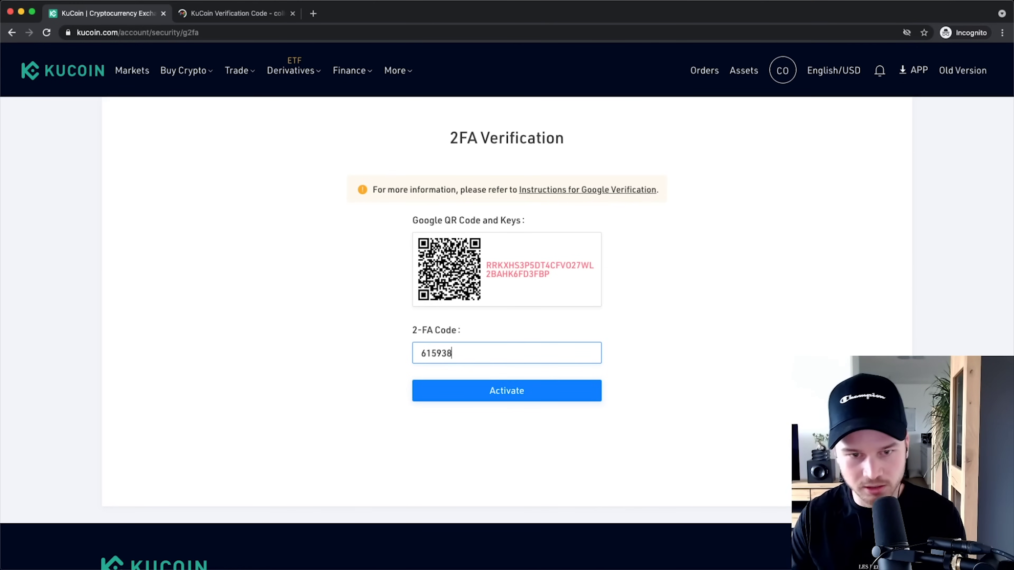
scroll(458, 342, "up", 3)
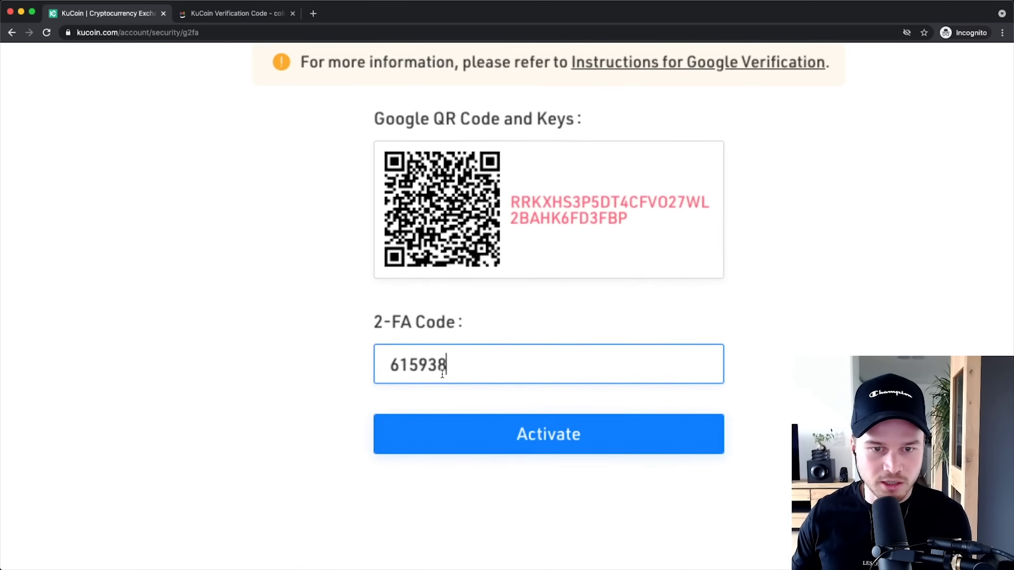
left_click(504, 392)
scroll(544, 441, "down", 3)
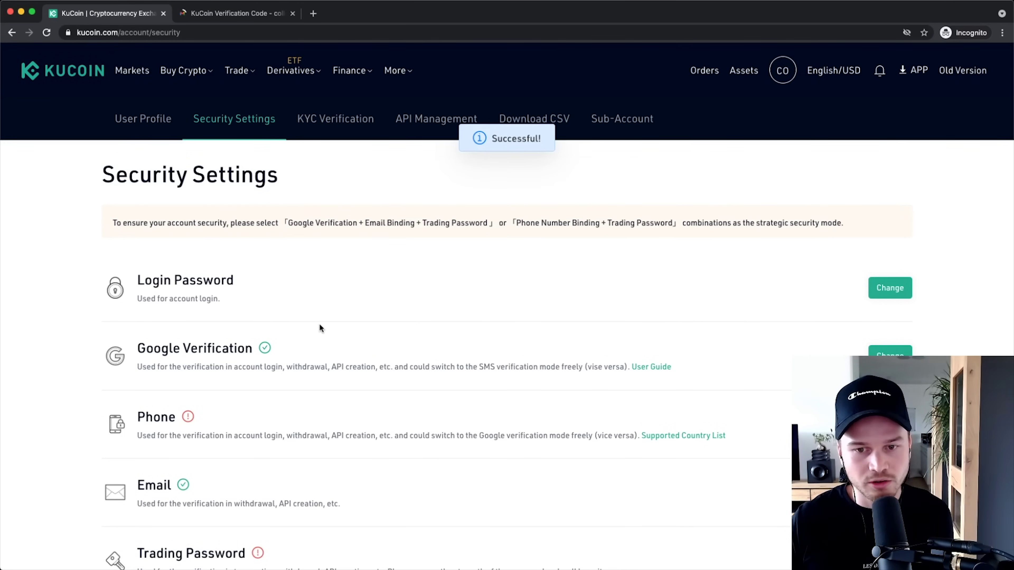
Scroll Security Settings down to the Trading Password row and choose Set
scroll(320, 326, "down", 2)
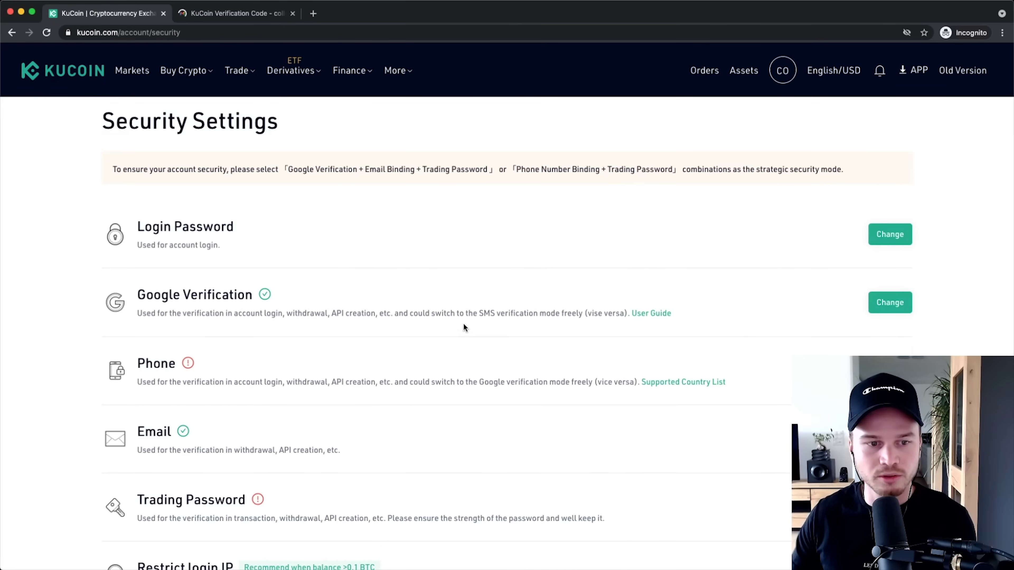
scroll(481, 315, "down", 3)
scroll(406, 343, "down", 4)
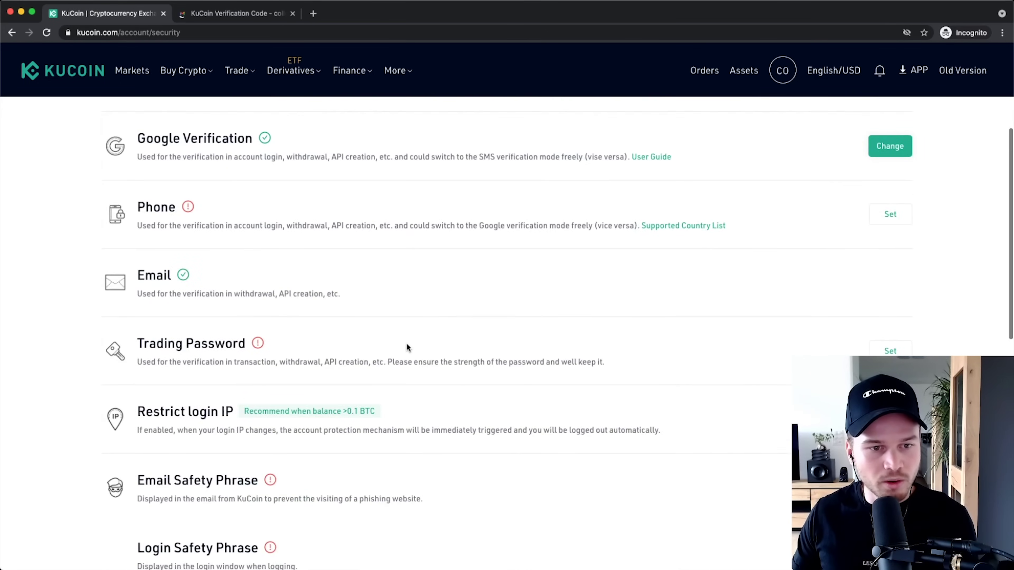
scroll(448, 304, "down", 1)
scroll(138, 283, "up", 5)
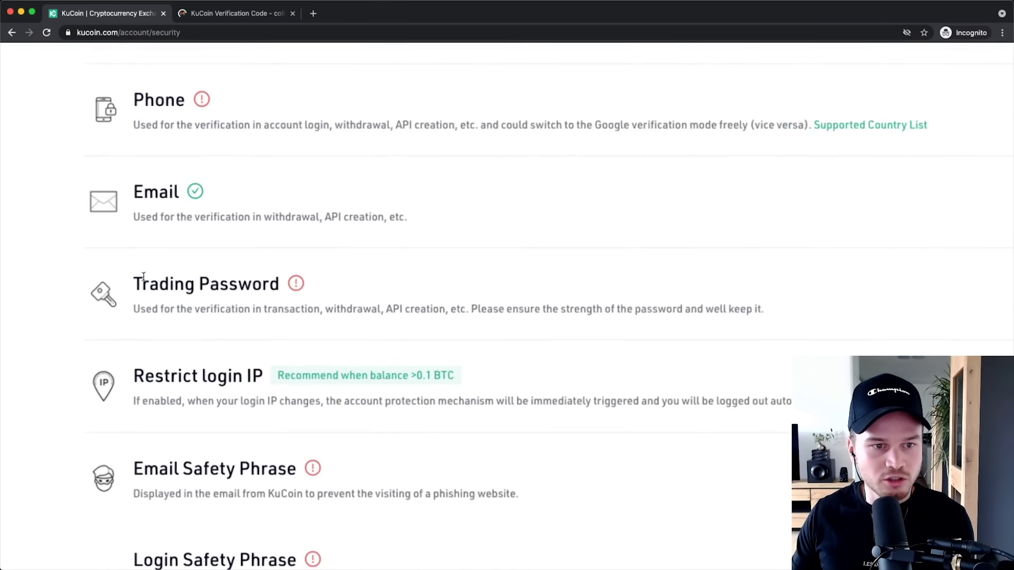
left_click_drag(133, 282, 328, 282)
scroll(324, 281, "down", 5)
left_click(428, 280)
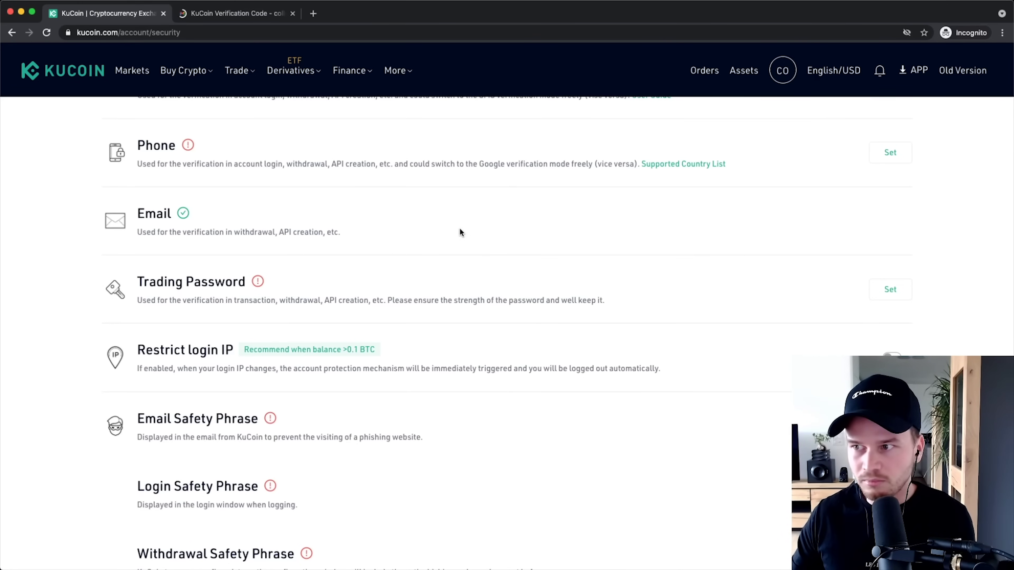
scroll(459, 231, "down", 2)
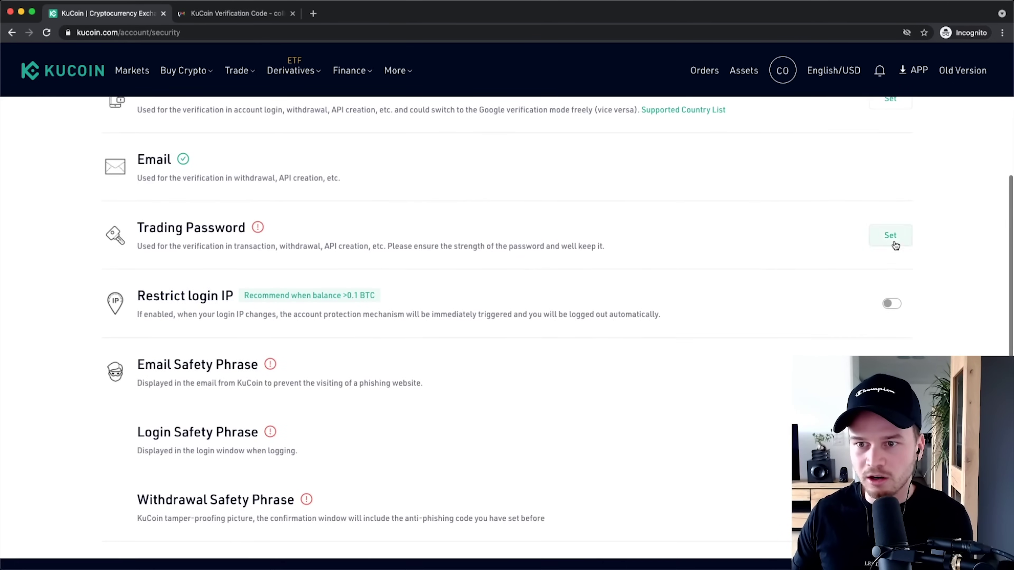
left_click(890, 239)
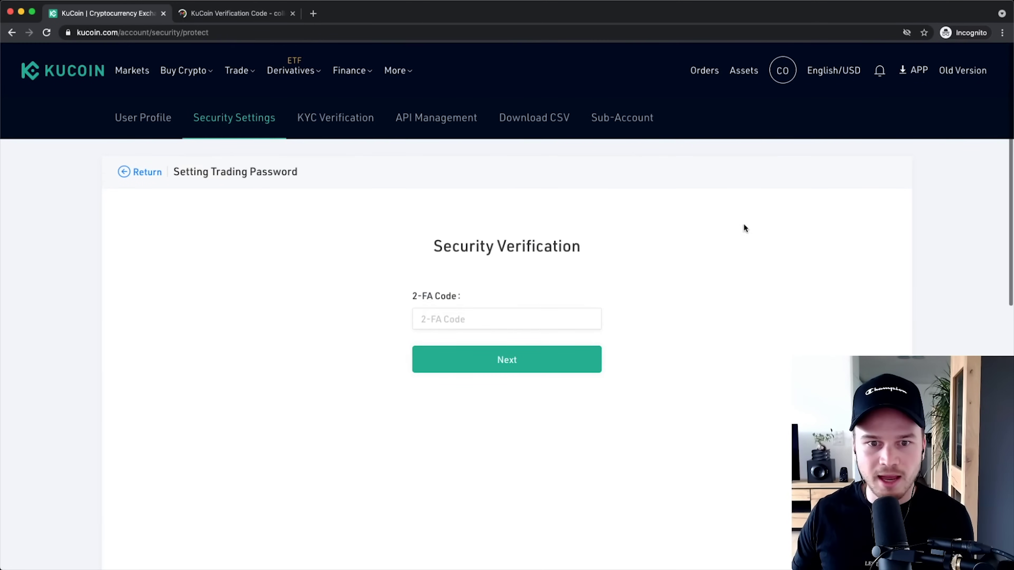
Enter the current Google Authenticator code in the 2-FA Code field for Security Verification
left_click(483, 316)
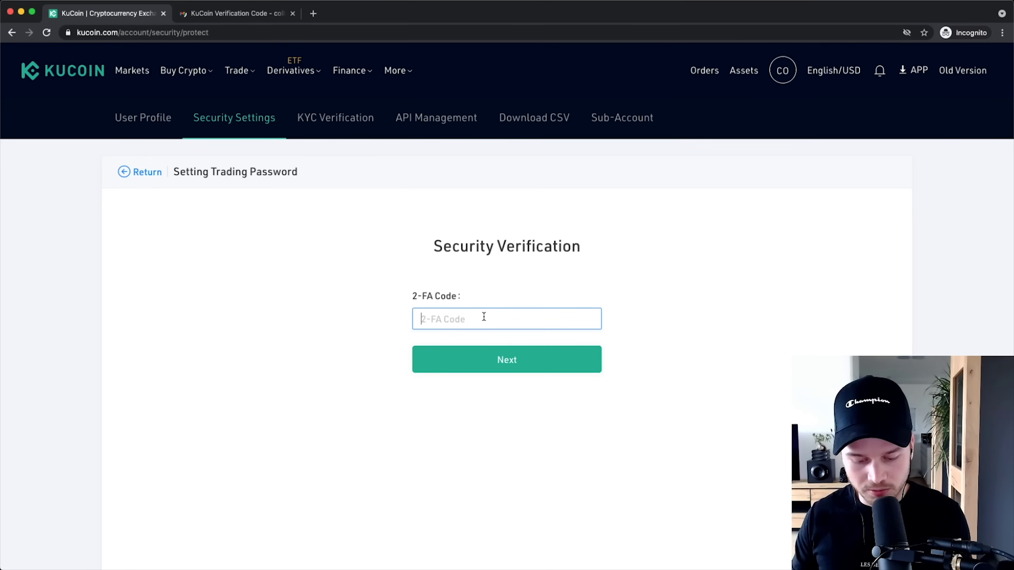
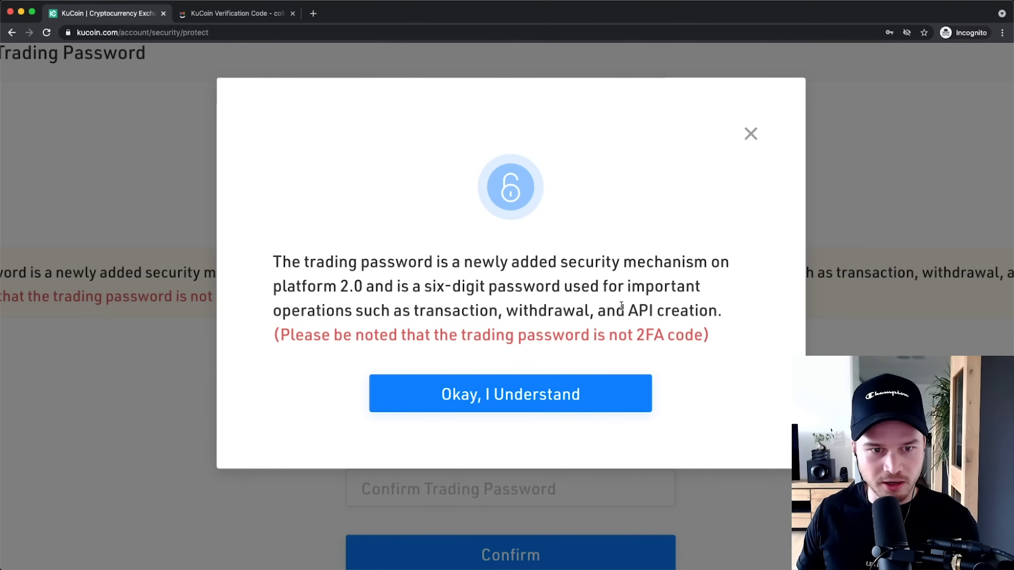
Acknowledge the notice, then enter, confirm and save the six-digit trading password
scroll(622, 308, "down", 5)
scroll(615, 310, "down", 3)
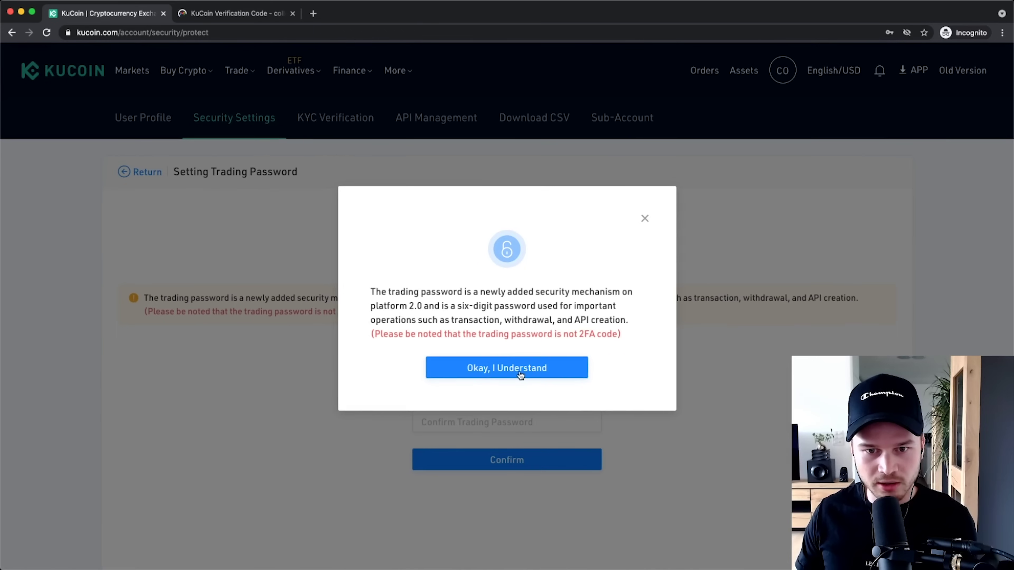
left_click(519, 369)
left_click(515, 372)
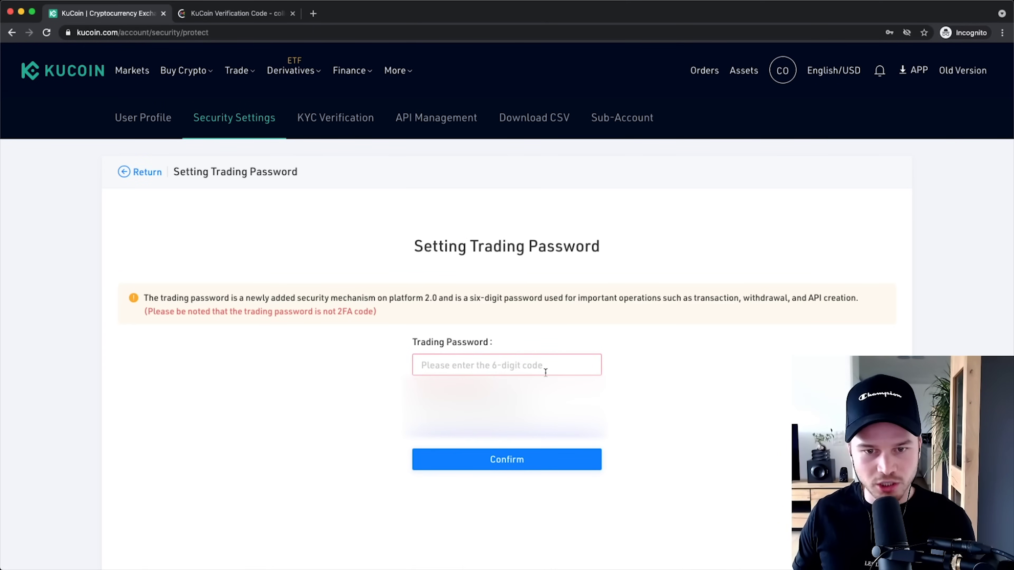
left_click(527, 367)
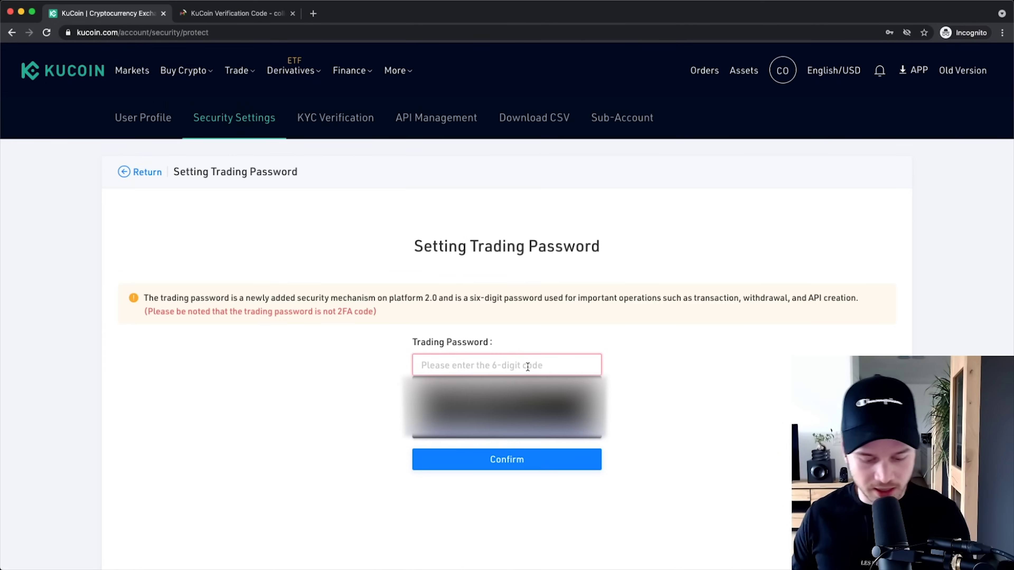
type("•••••")
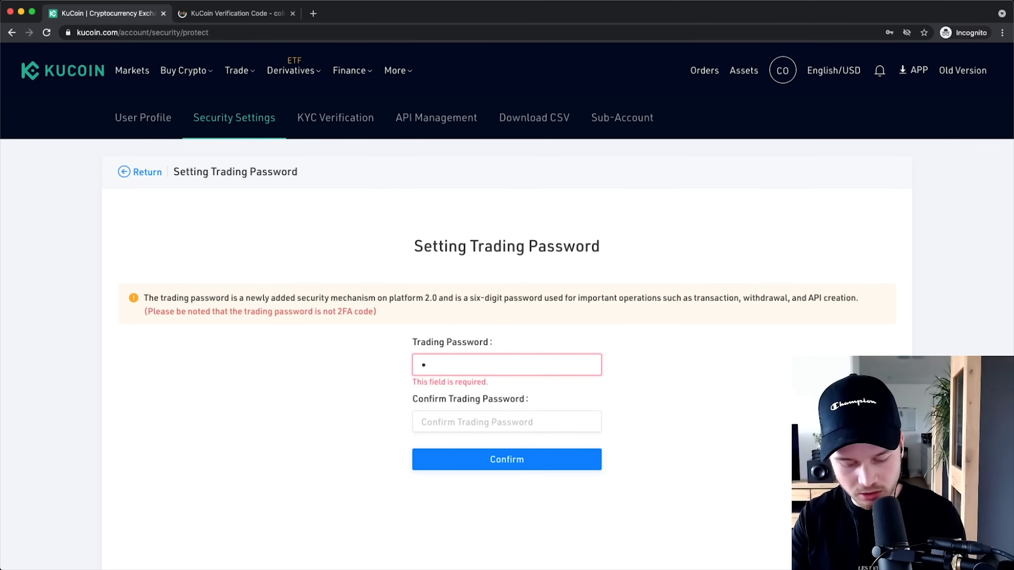
type("•")
key("Tab")
type("••••••")
left_click(687, 390)
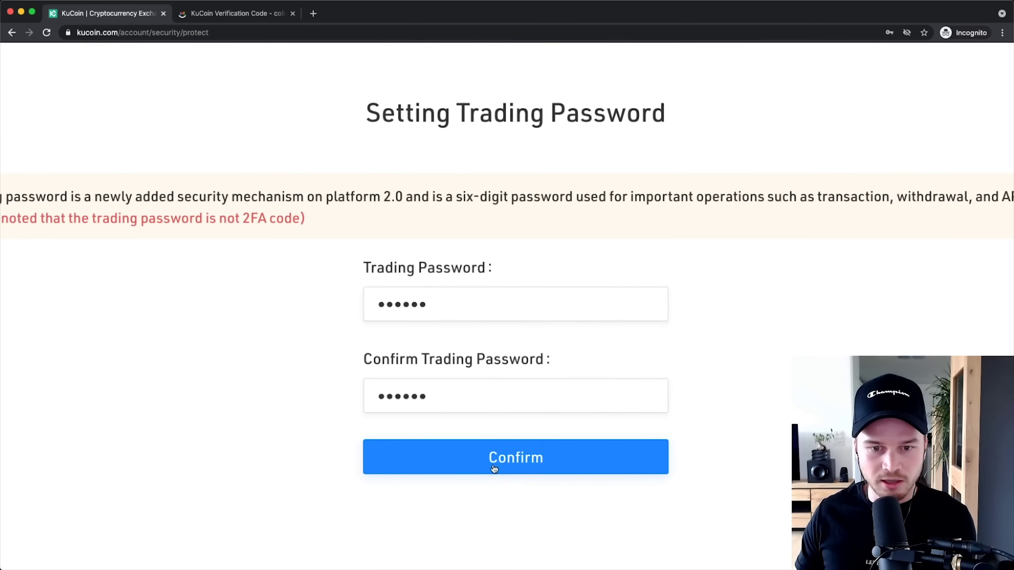
left_click(491, 463)
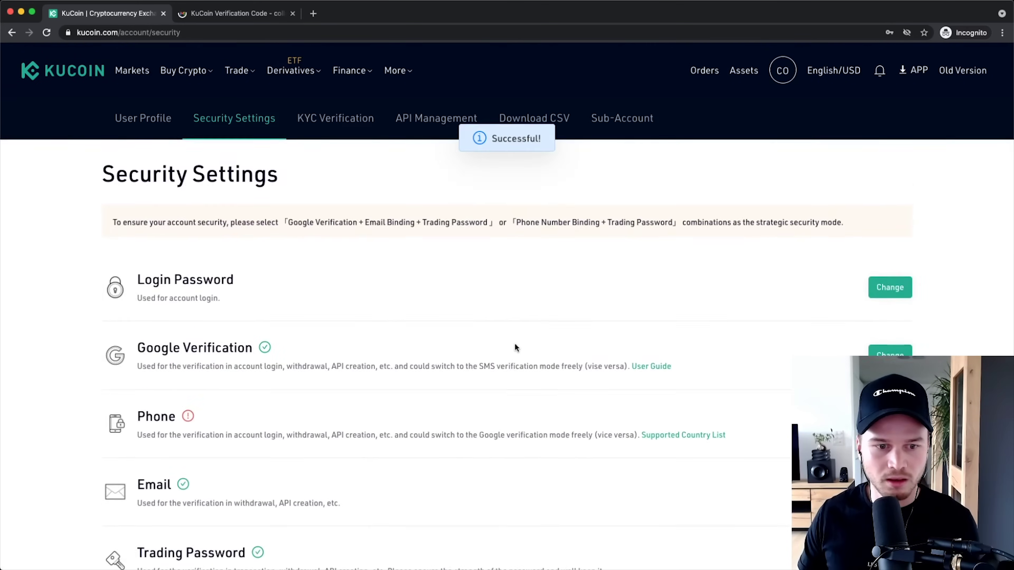
scroll(514, 343, "down", 8)
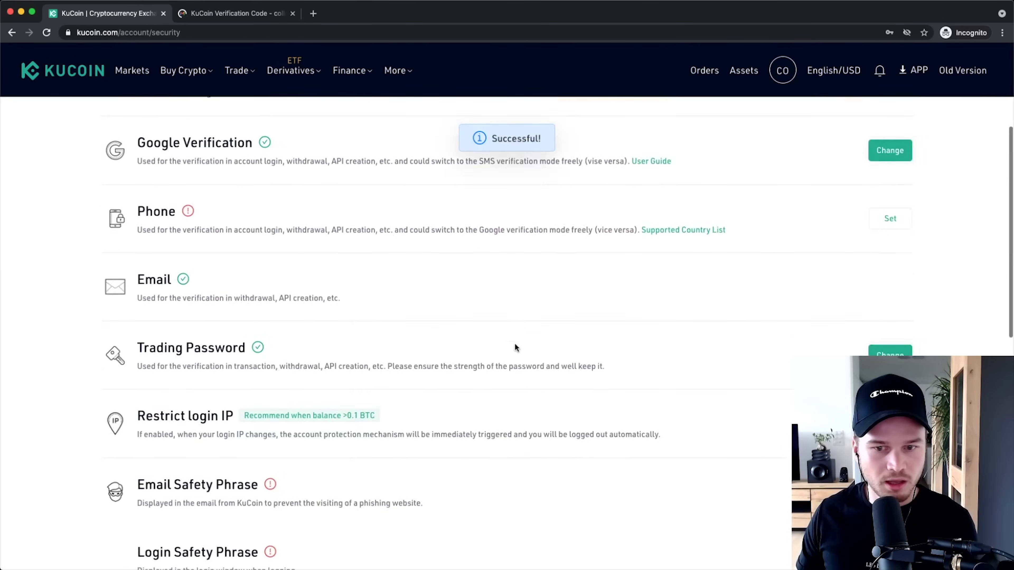
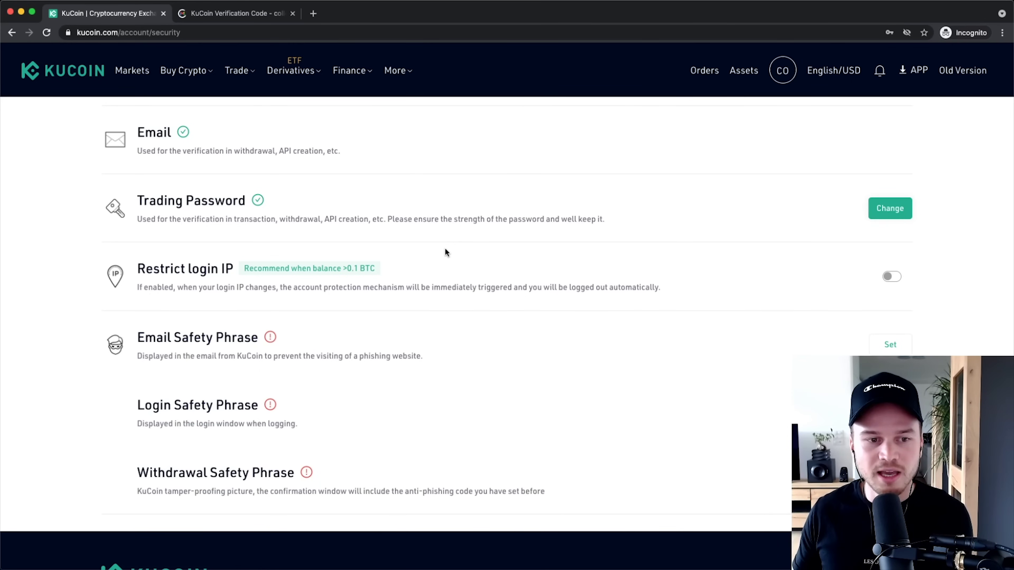
scroll(444, 247, "down", 3)
scroll(219, 307, "up", 5, "ctrl")
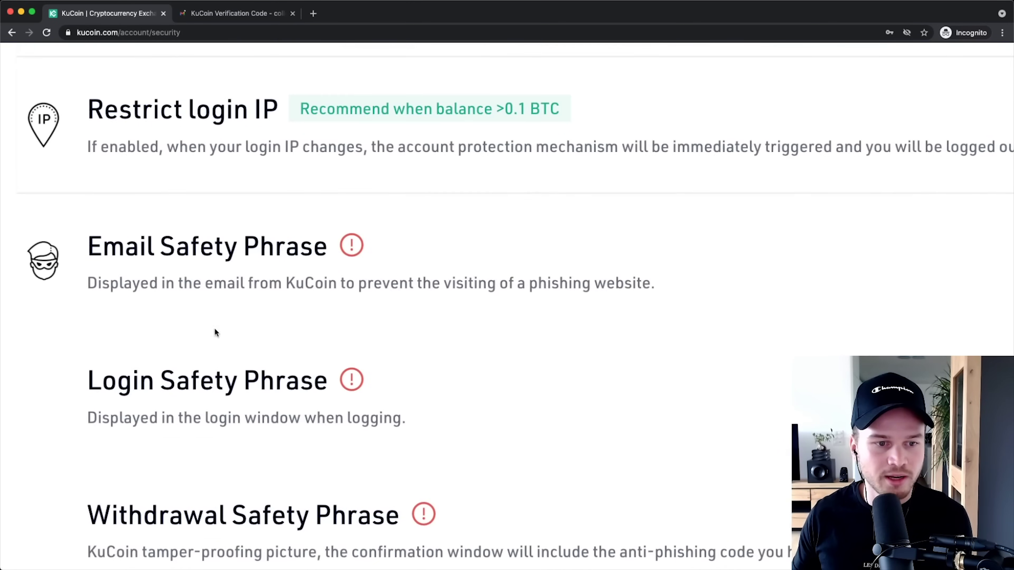
scroll(221, 313, "down", 2)
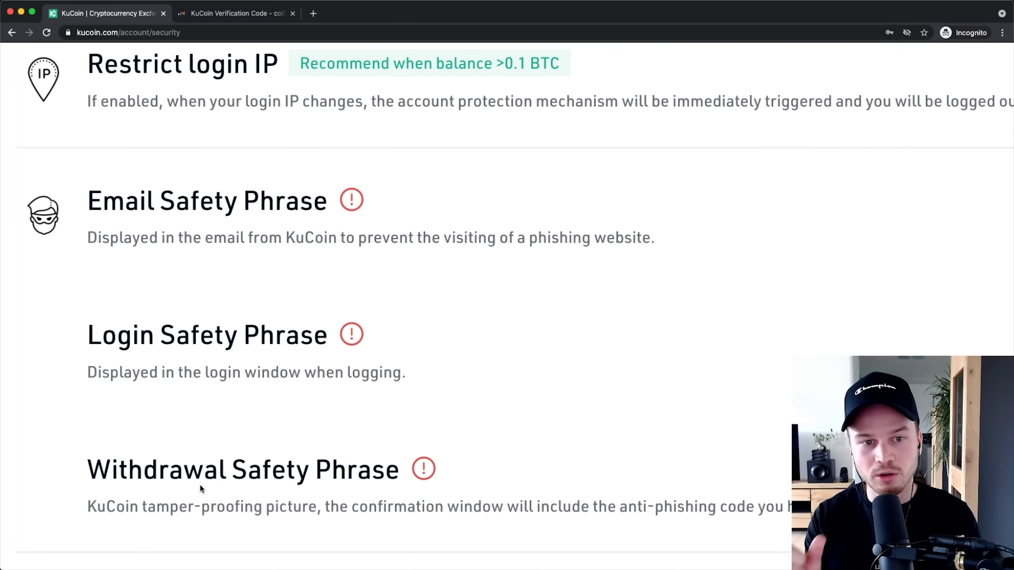
scroll(286, 377, "down", 3)
scroll(286, 377, "down", 2)
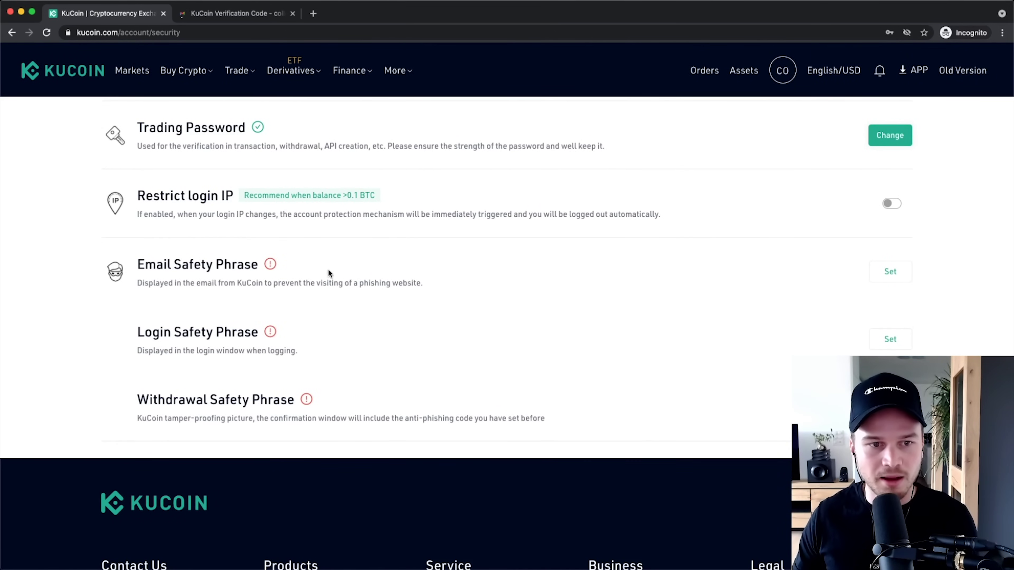
scroll(127, 264, "up", 3)
scroll(127, 264, "down", 3)
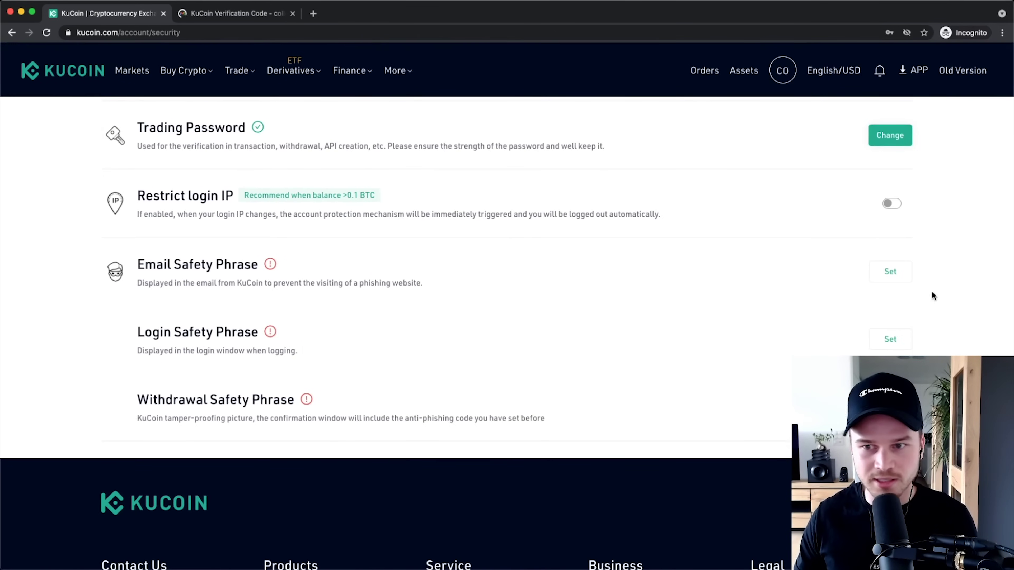
Start a new Email Safety Phrase and enter the chosen anti-phishing phrase in its field
left_click(890, 272)
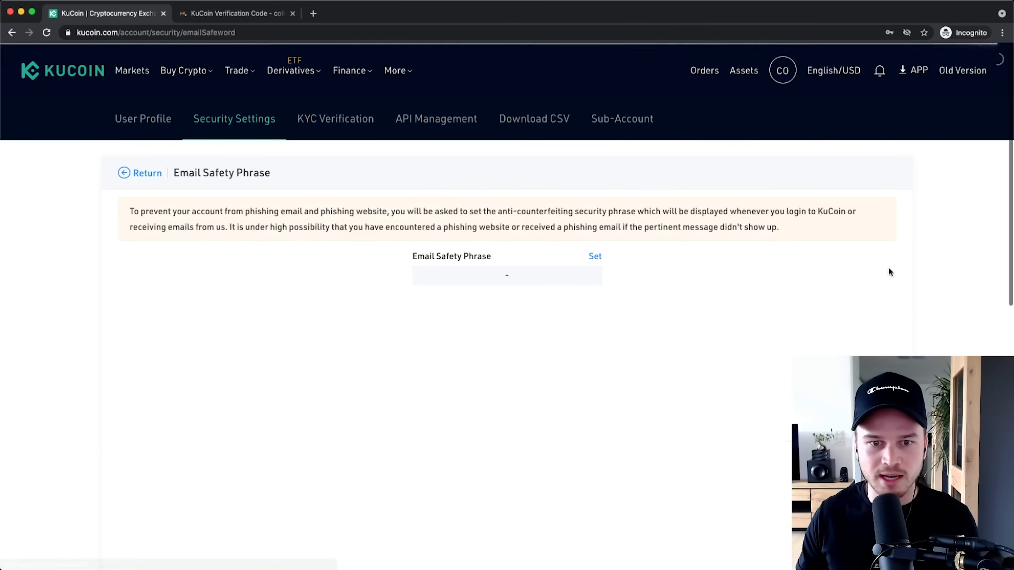
left_click(590, 262)
left_click(460, 273)
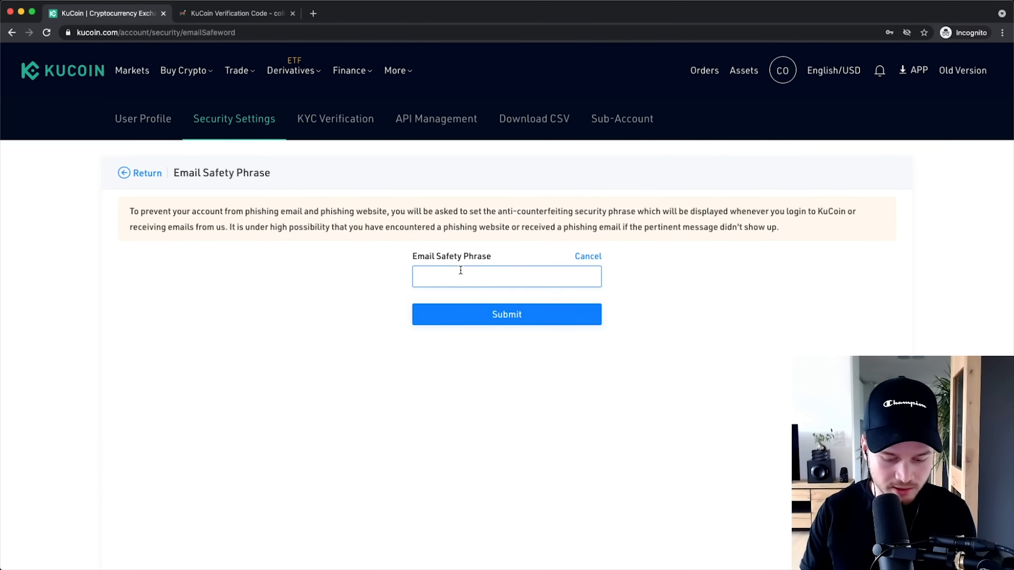
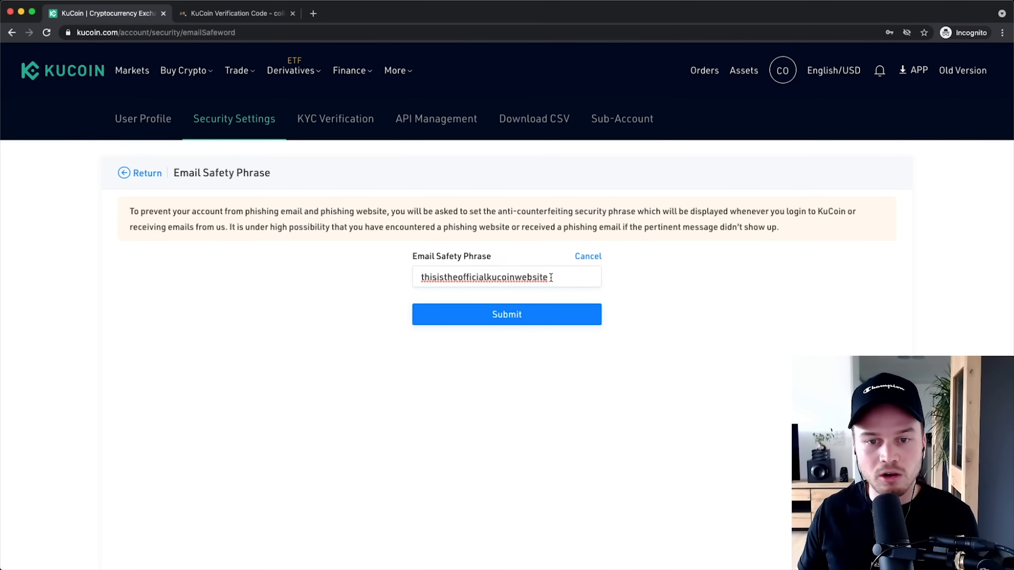
left_click_drag(556, 280, 395, 273)
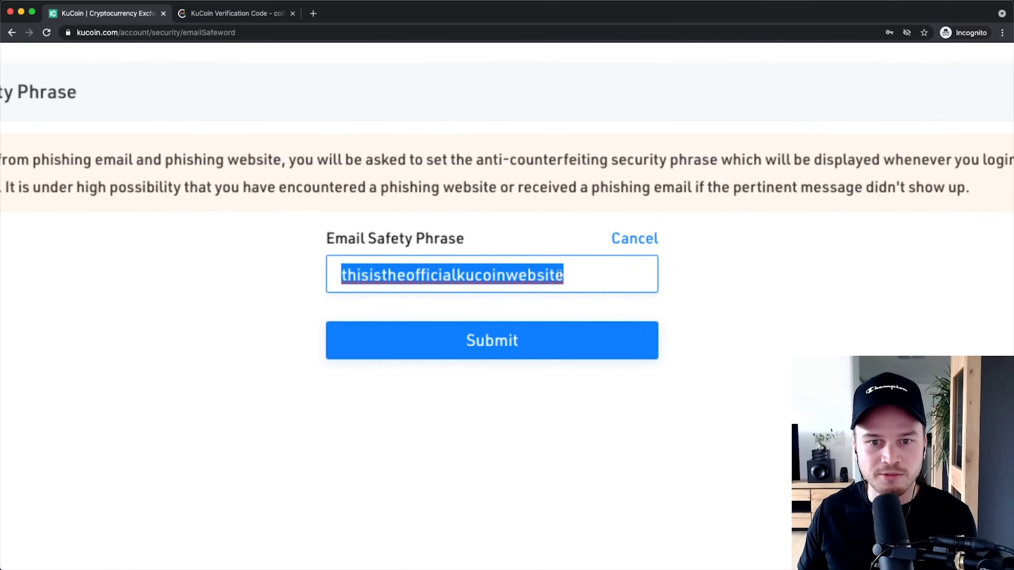
left_click_drag(565, 276, 412, 275)
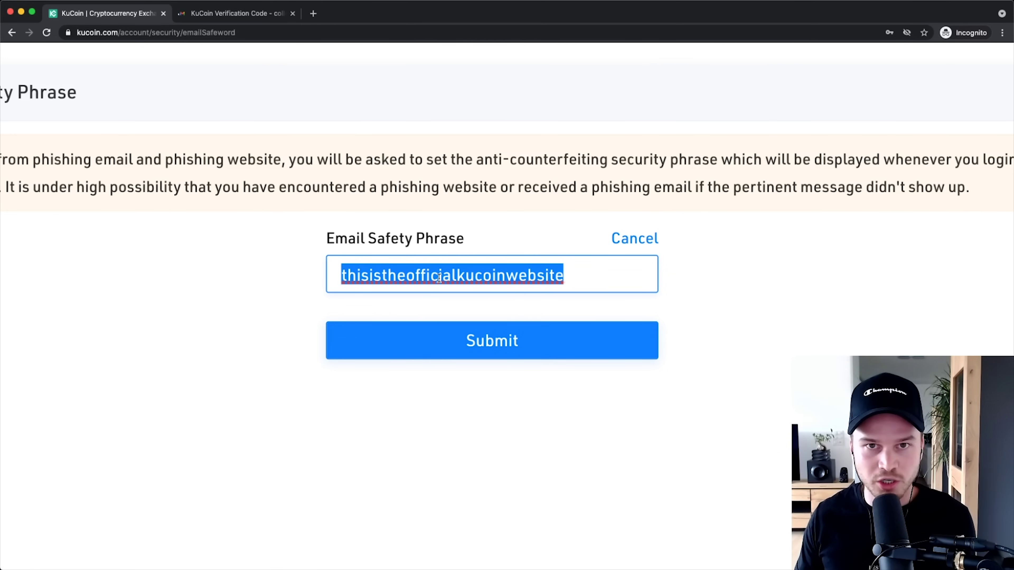
left_click(546, 258)
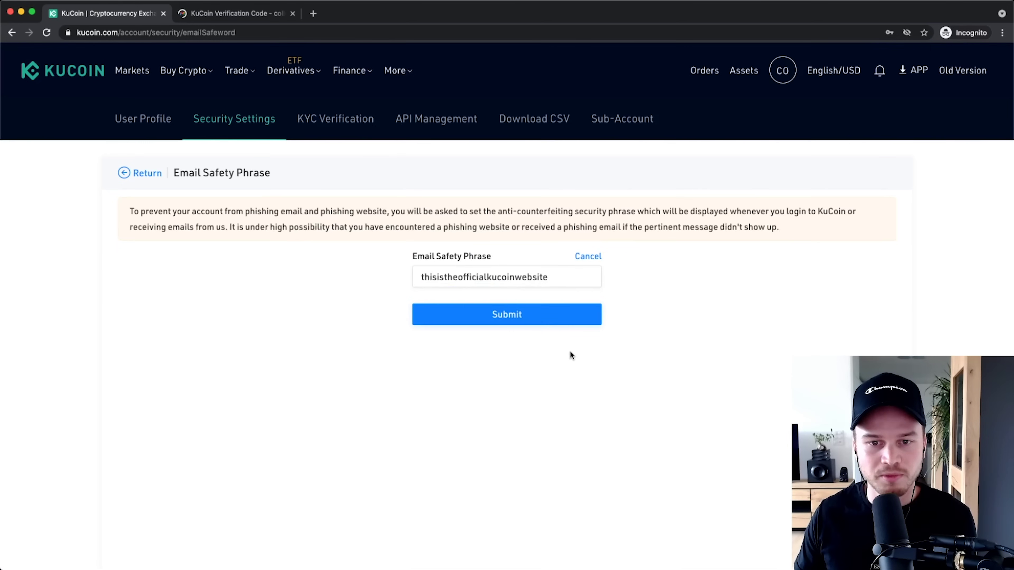
Submit the Email Safety Phrase and go back to the security settings overview
left_click(513, 314)
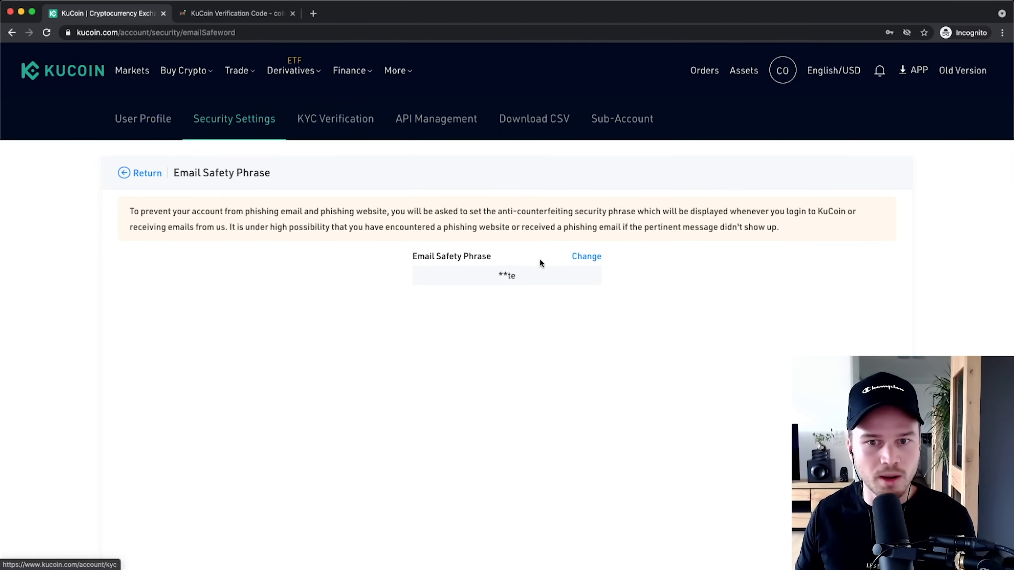
left_click(242, 127)
Scroll the security page to confirm Email Safety Phrase is checked while Login and Withdrawal phrases remain unset
scroll(329, 233, "down", 10)
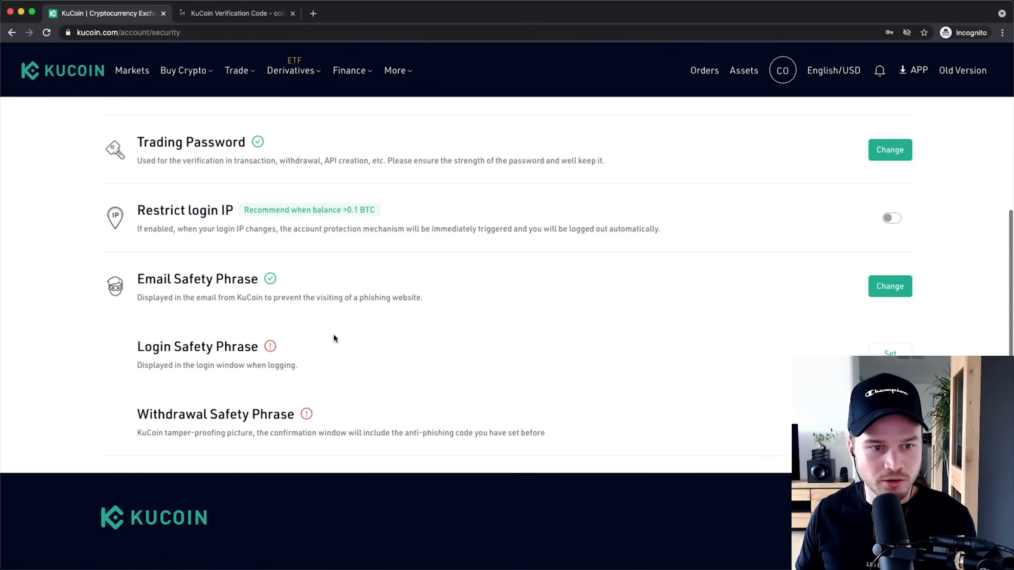
scroll(210, 380, "up", 5)
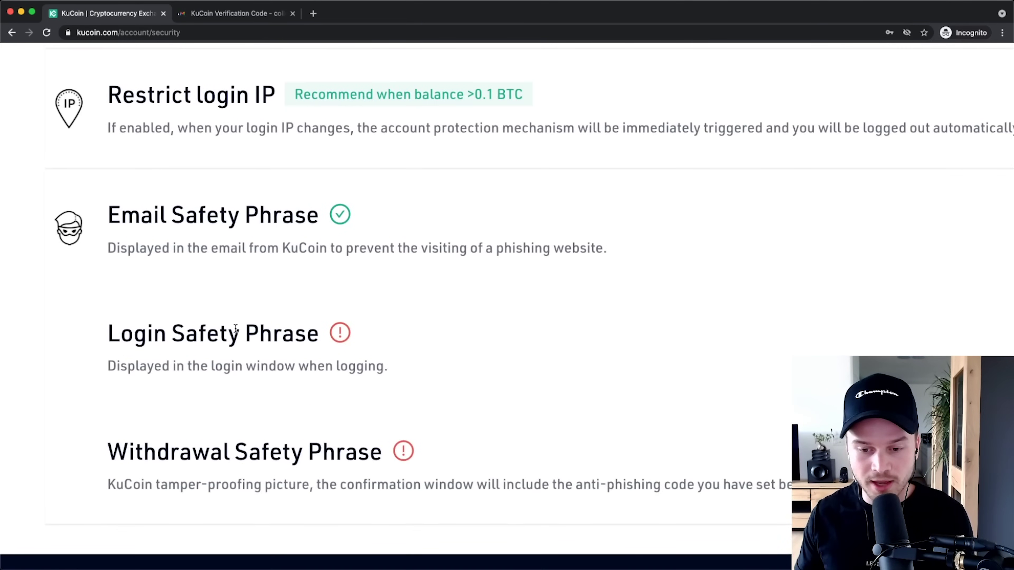
scroll(235, 329, "down", 3)
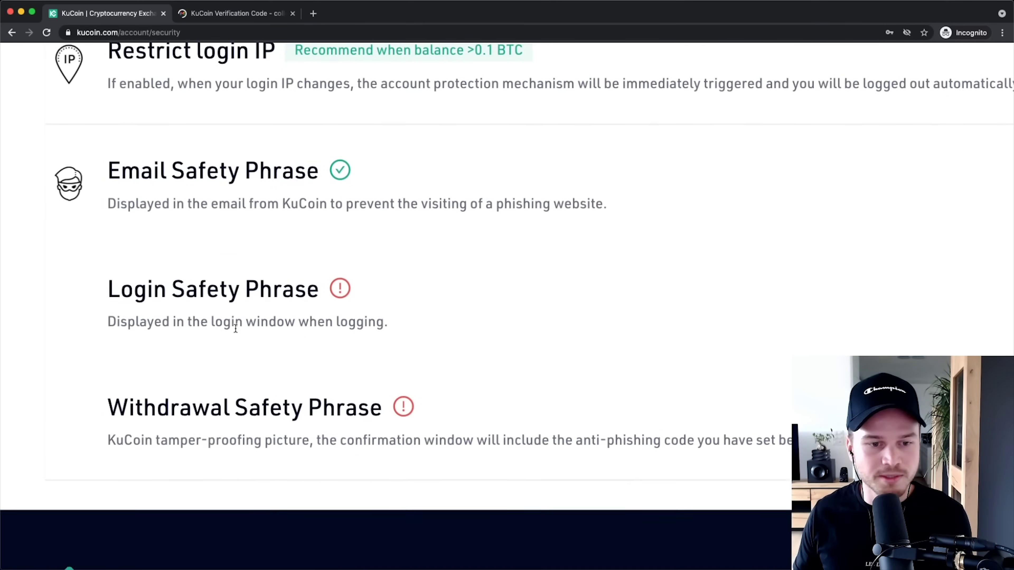
scroll(178, 408, "down", 1)
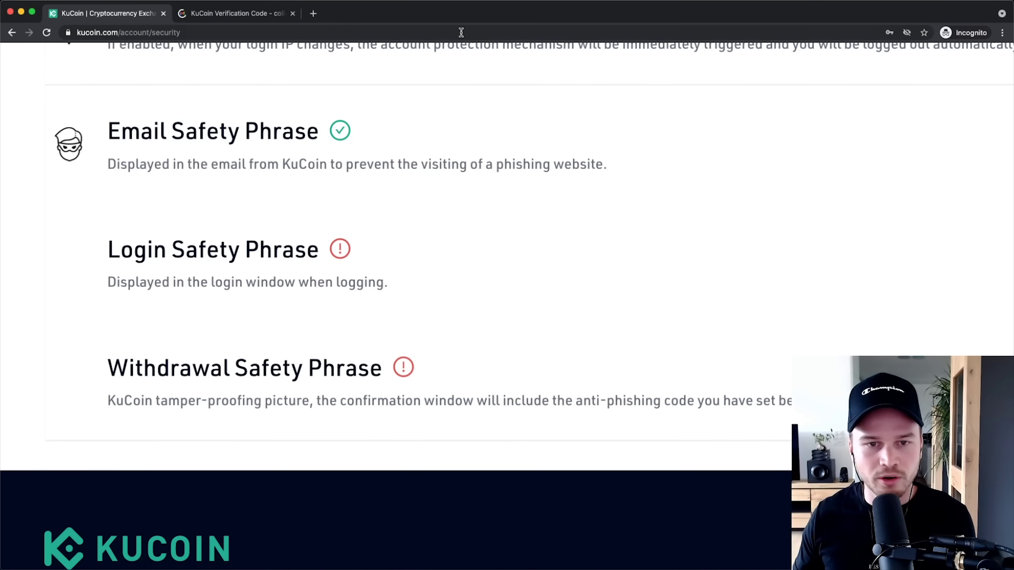
scroll(475, 139, "up", 5)
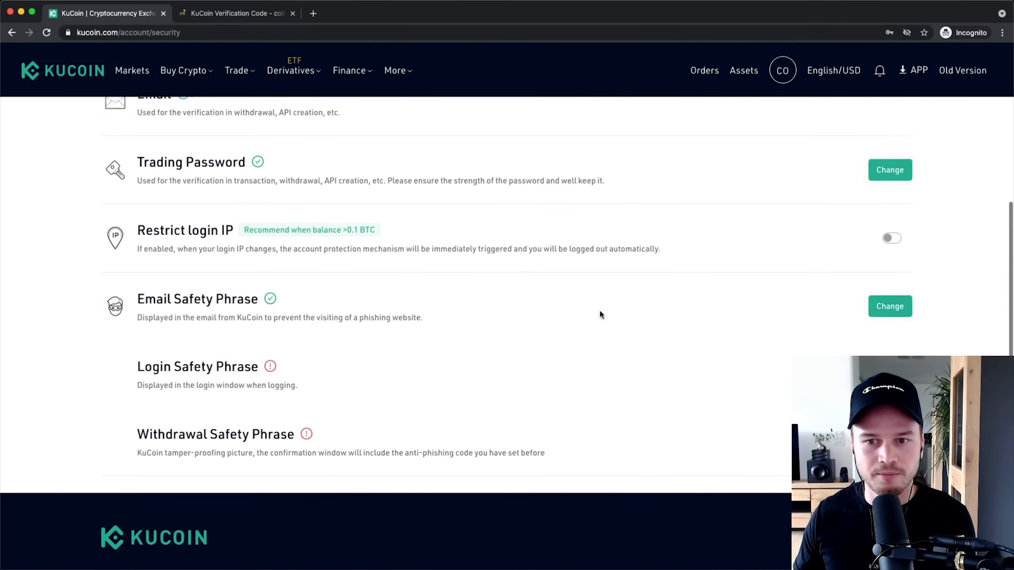